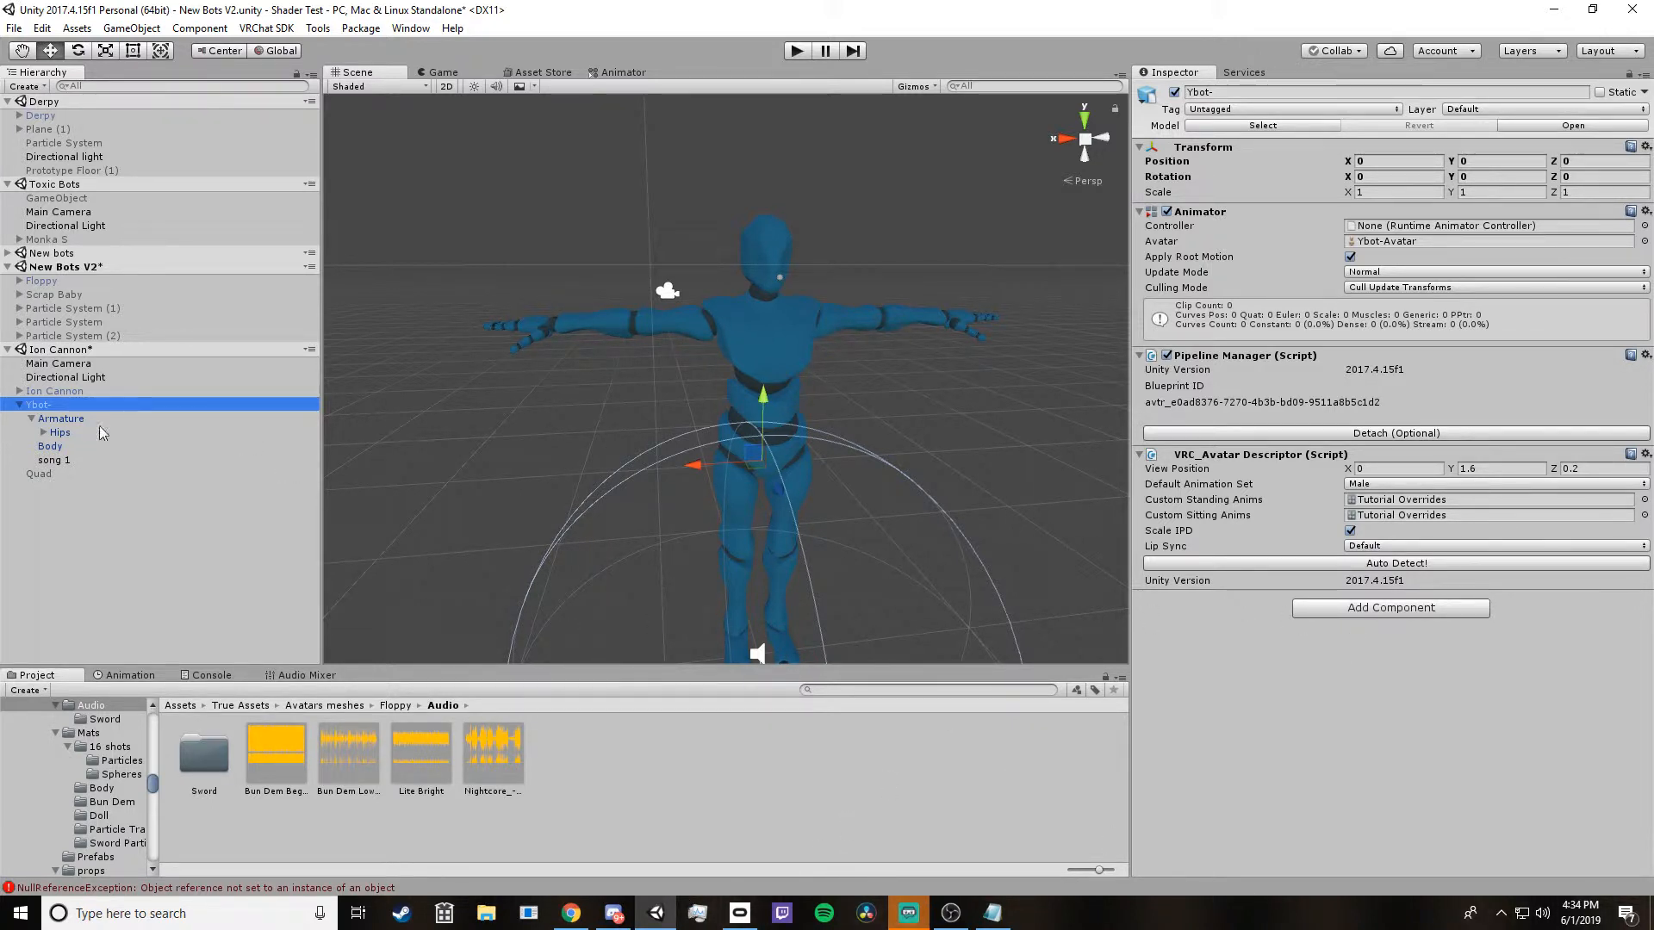
left_click(61, 417)
left_click(53, 407)
right_click(50, 408)
mouse_move(125, 664)
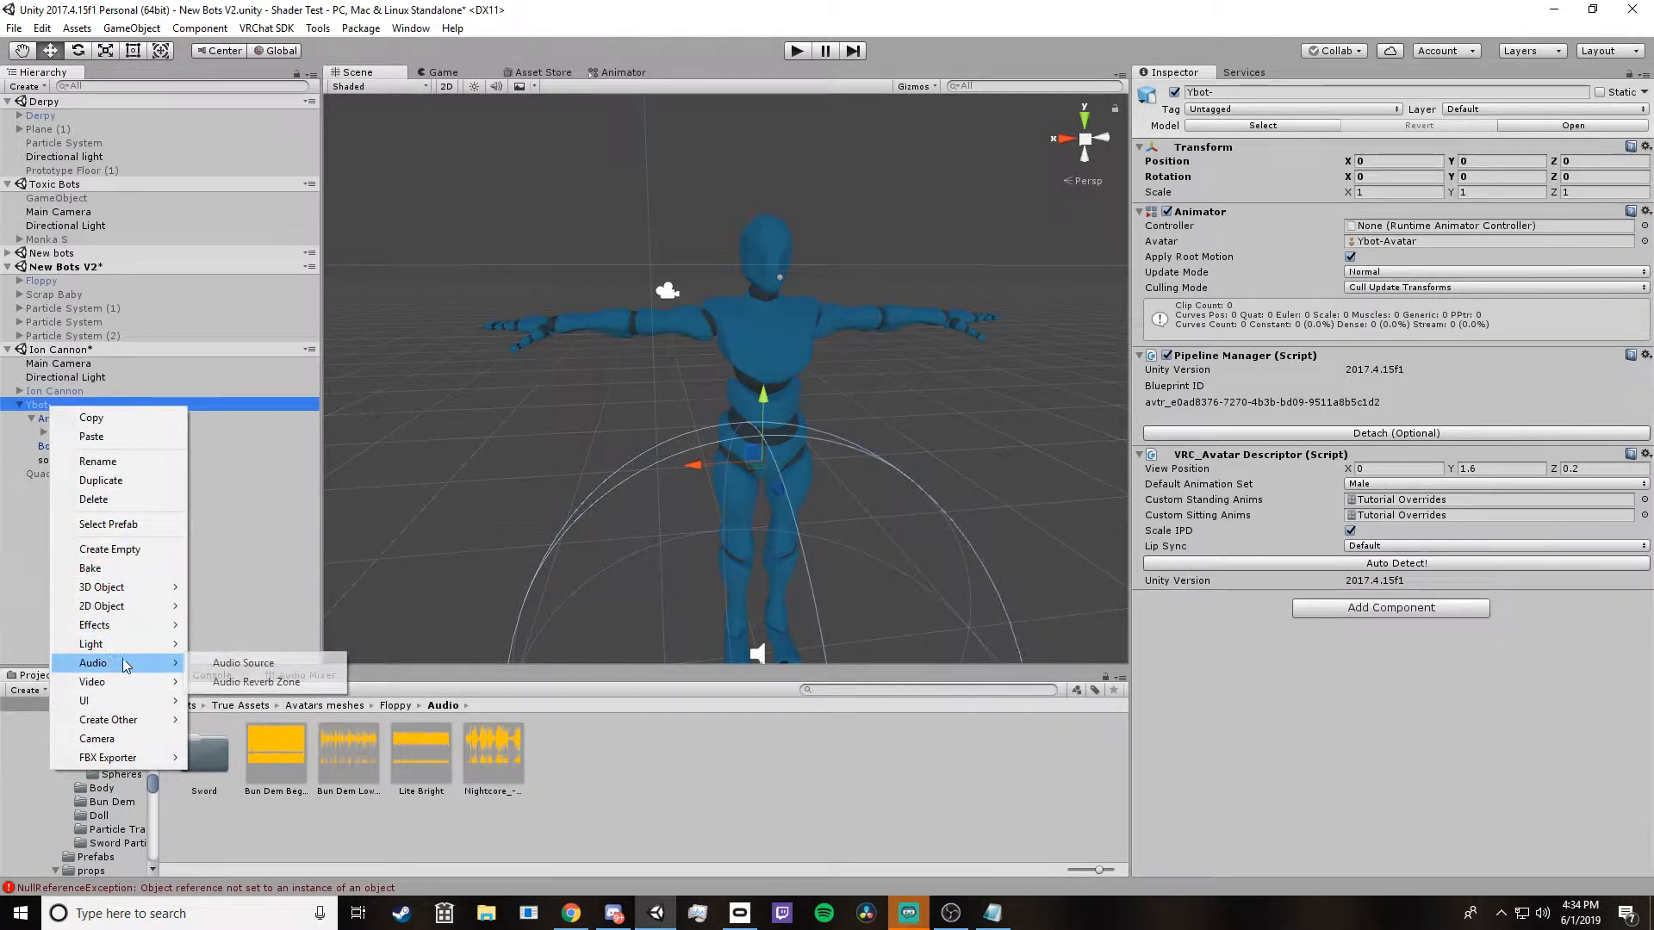
left_click(141, 522)
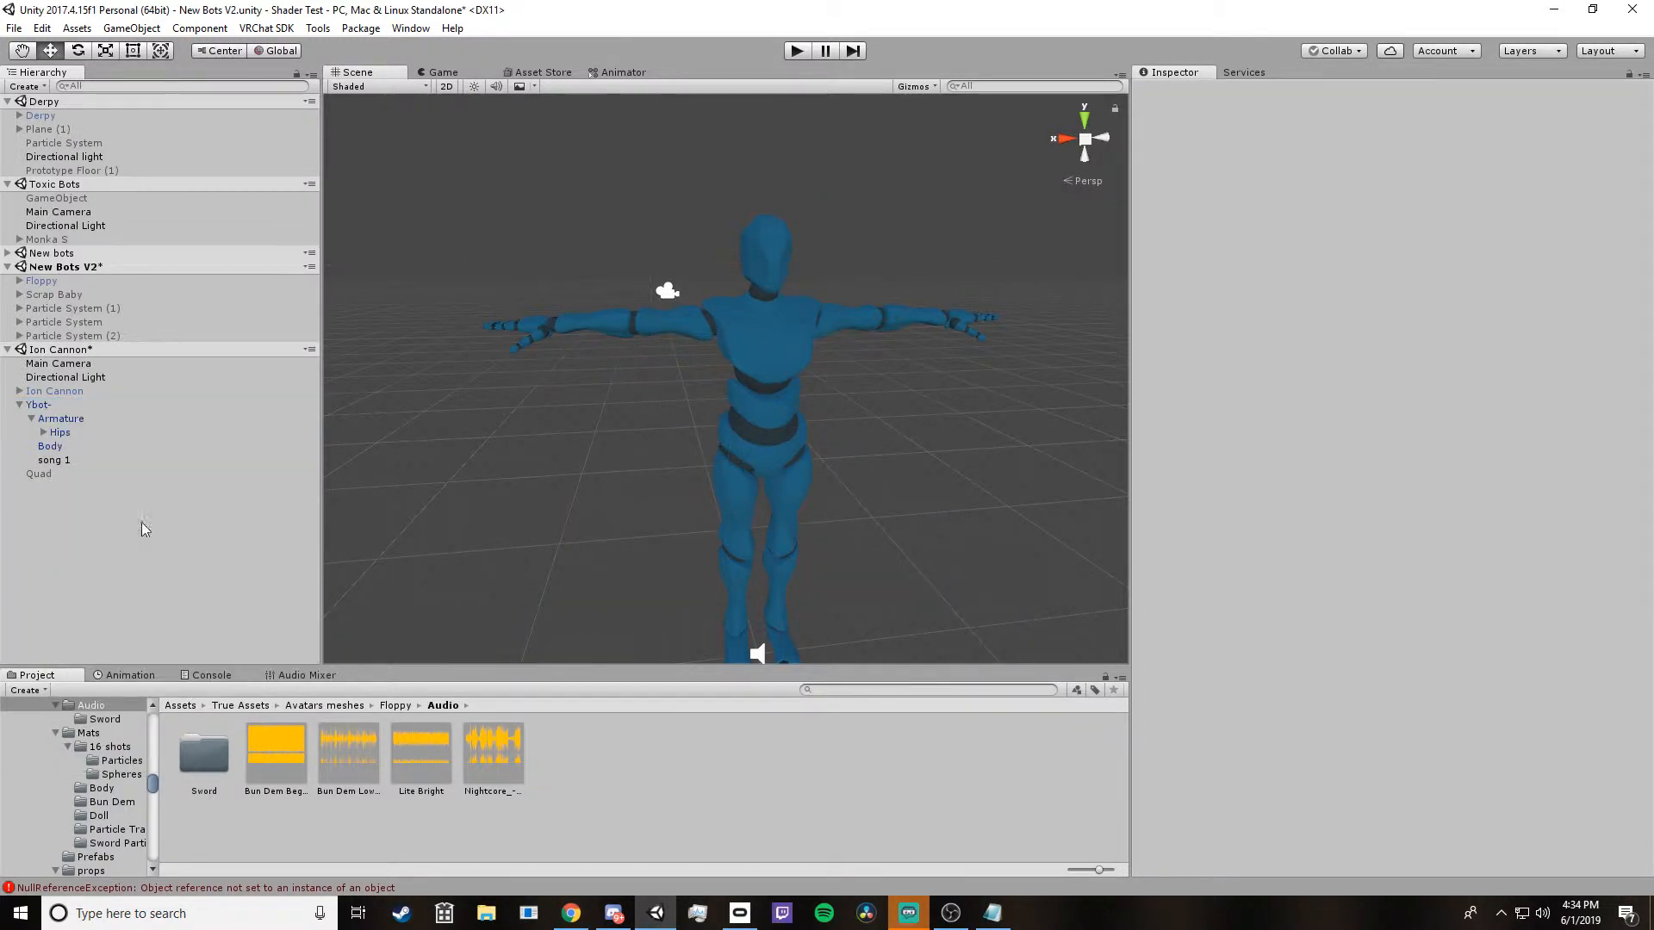
Step: Assign the Bun Dem Begin clip as the audio clip of the song 1 object's Audio Source
left_click(33, 418)
left_click(50, 446)
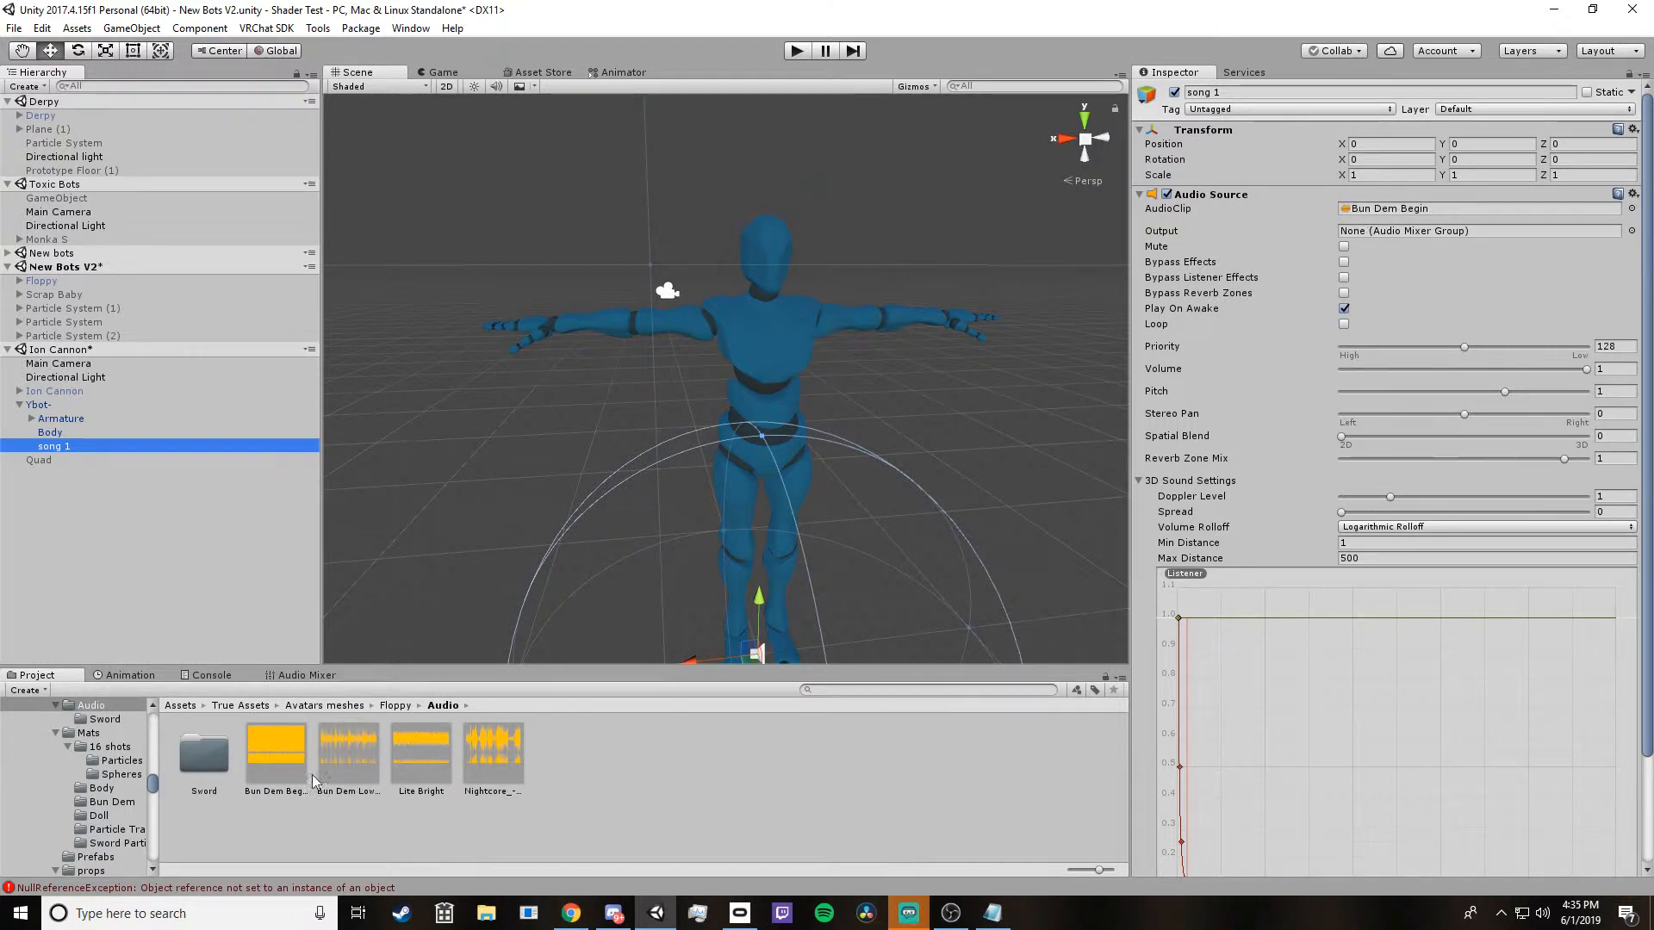
left_click(273, 790)
left_click(350, 815)
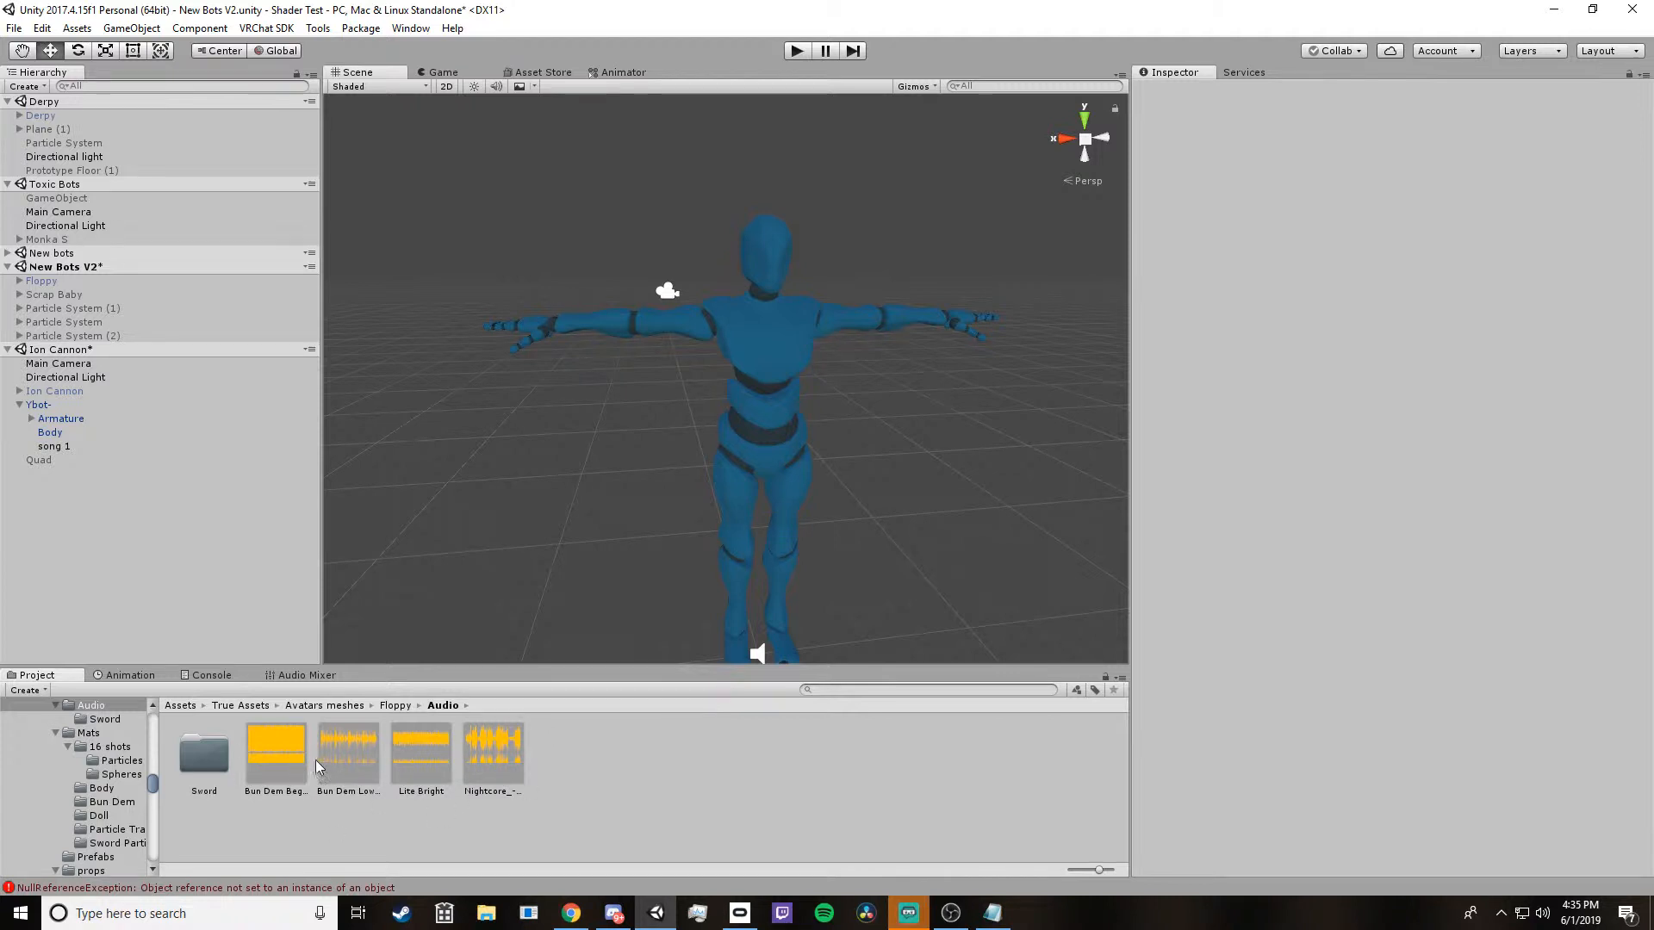
left_click_drag(277, 762, 626, 785)
left_click(54, 447)
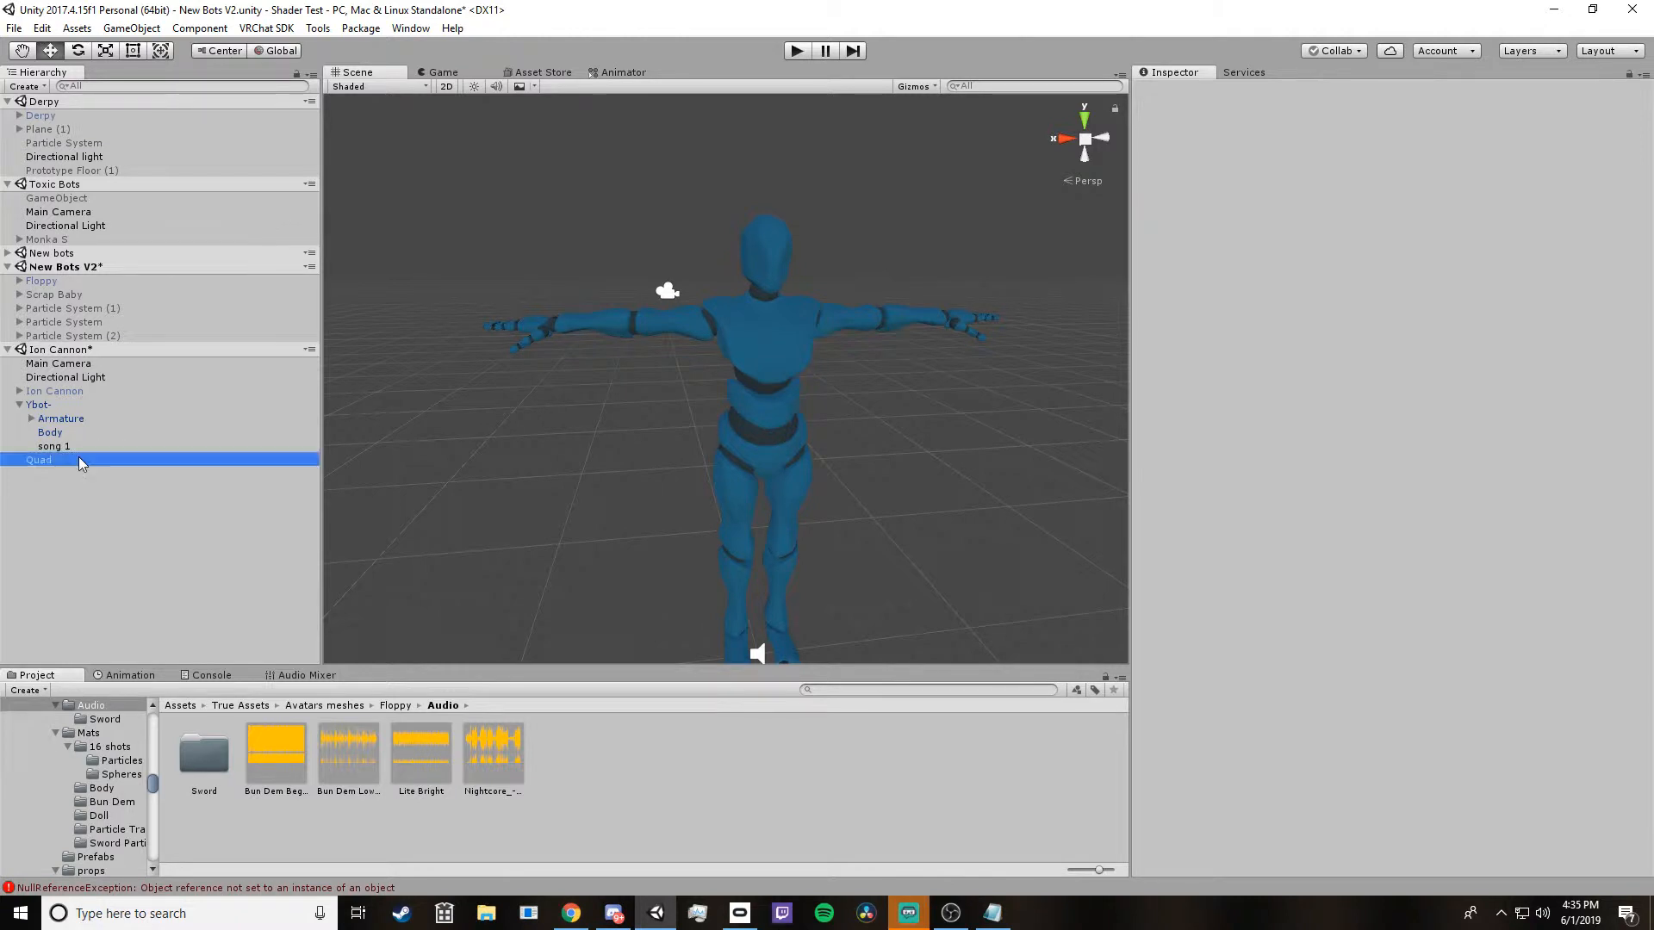
left_click_drag(259, 758, 1383, 215)
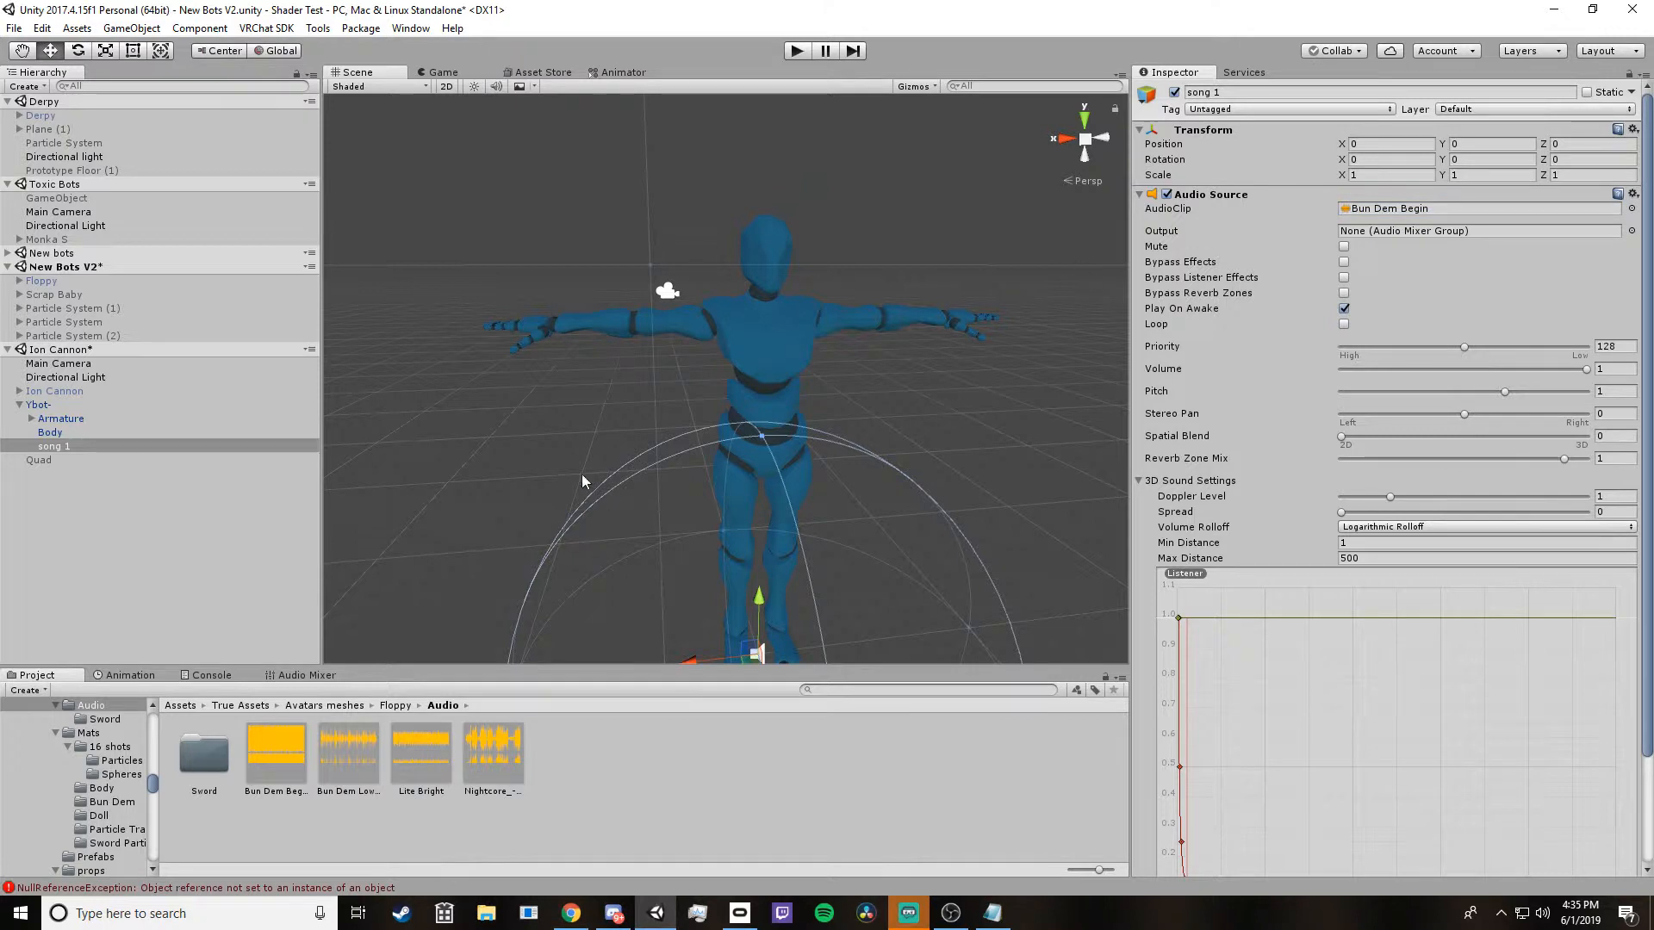
Step: Duplicate the Ybot- avatar and deactivate the original, leaving the copy selected
left_click(55, 378)
left_click(52, 405)
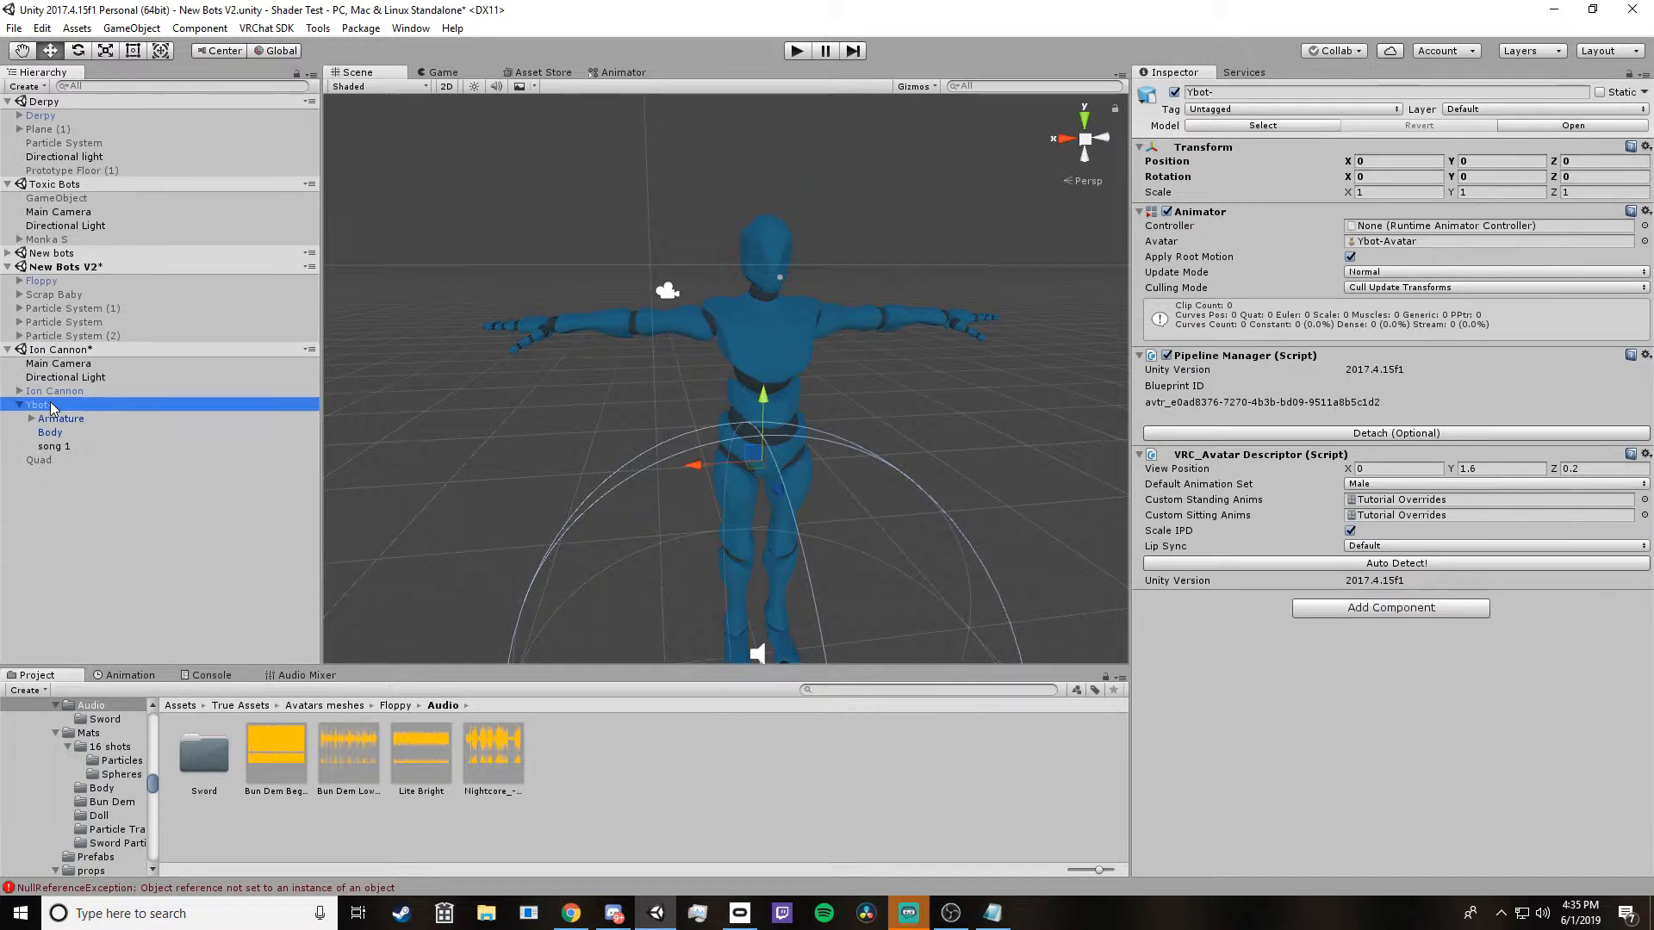
key("ctrl+d")
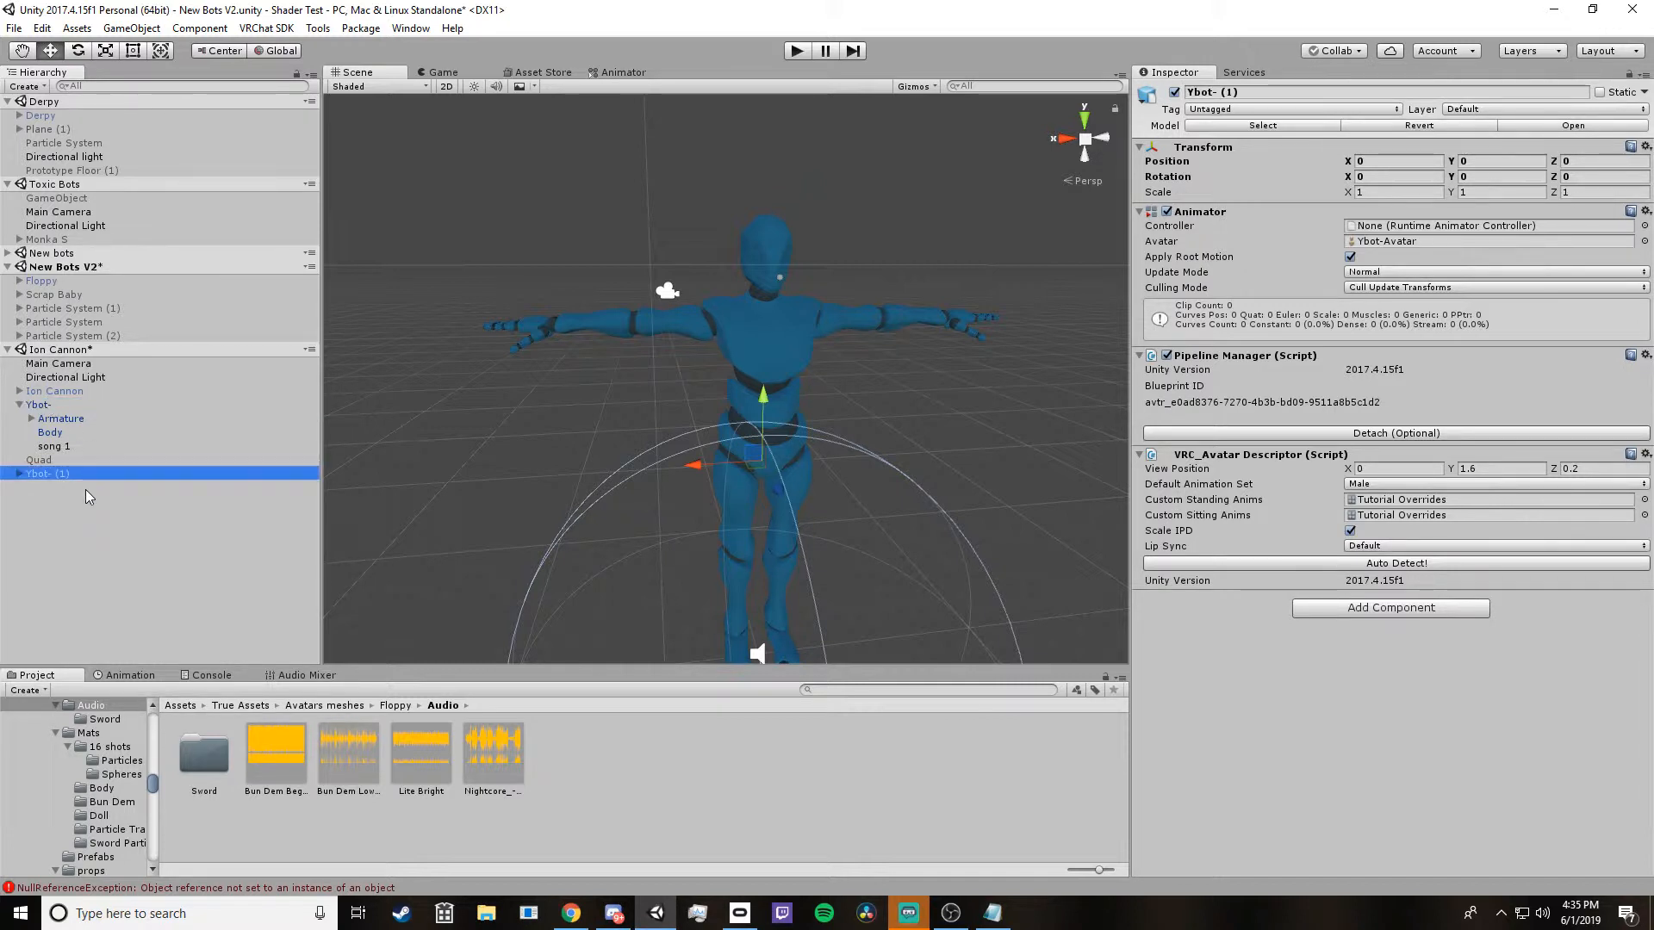
left_click(54, 406)
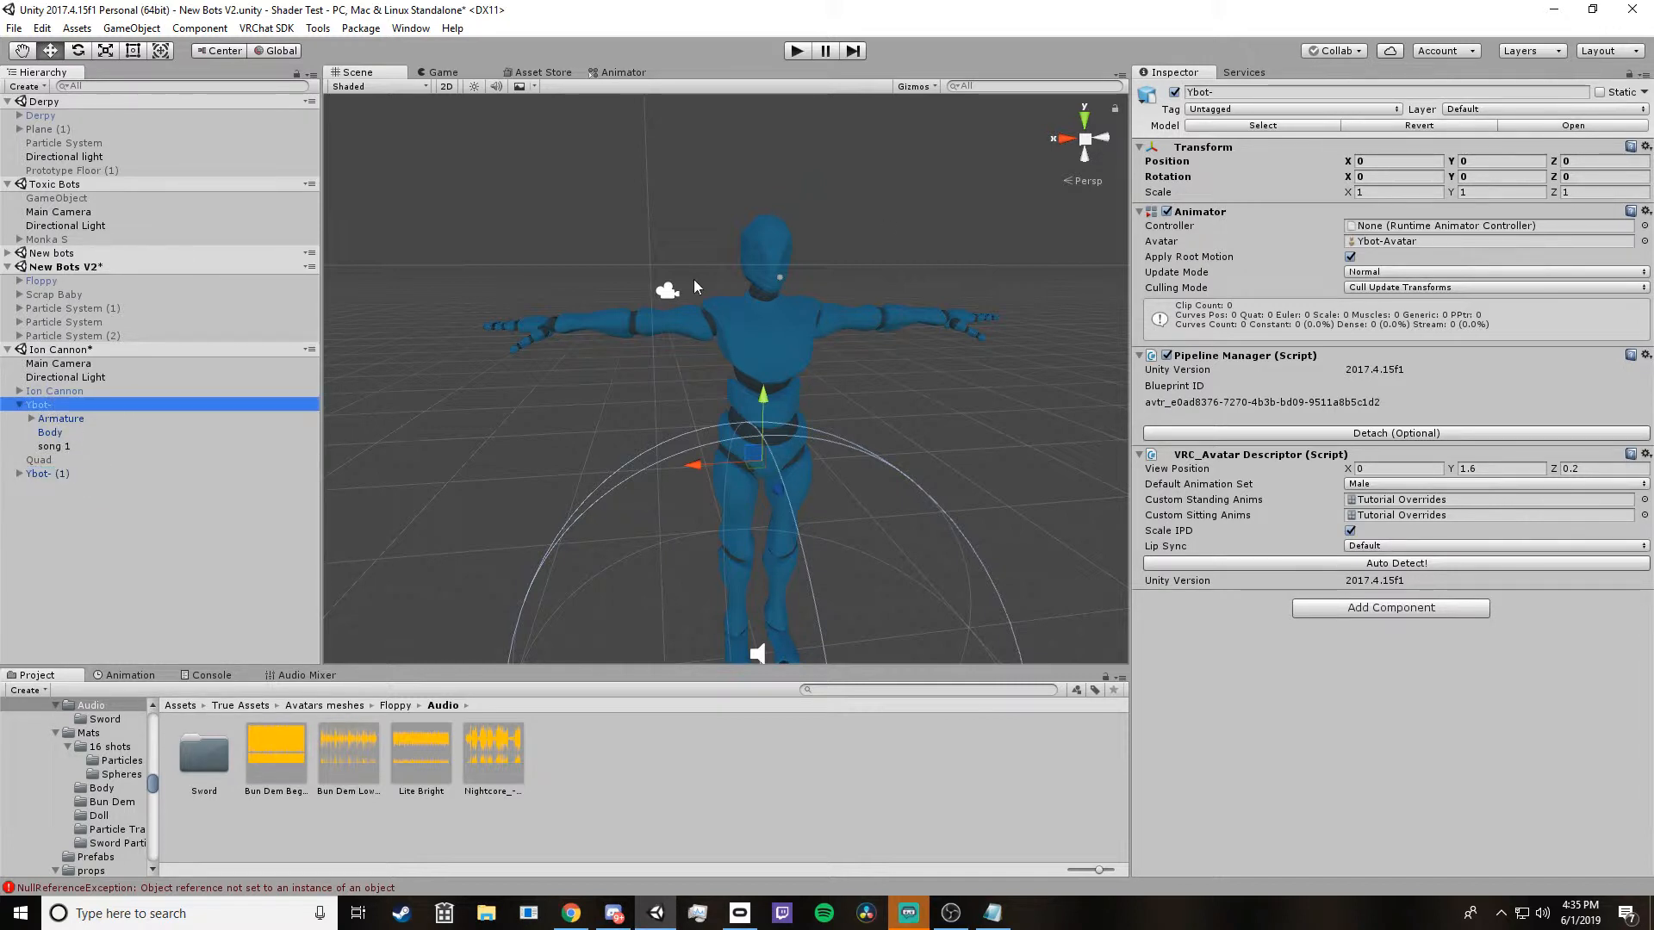
left_click(1178, 96)
left_click(1176, 94)
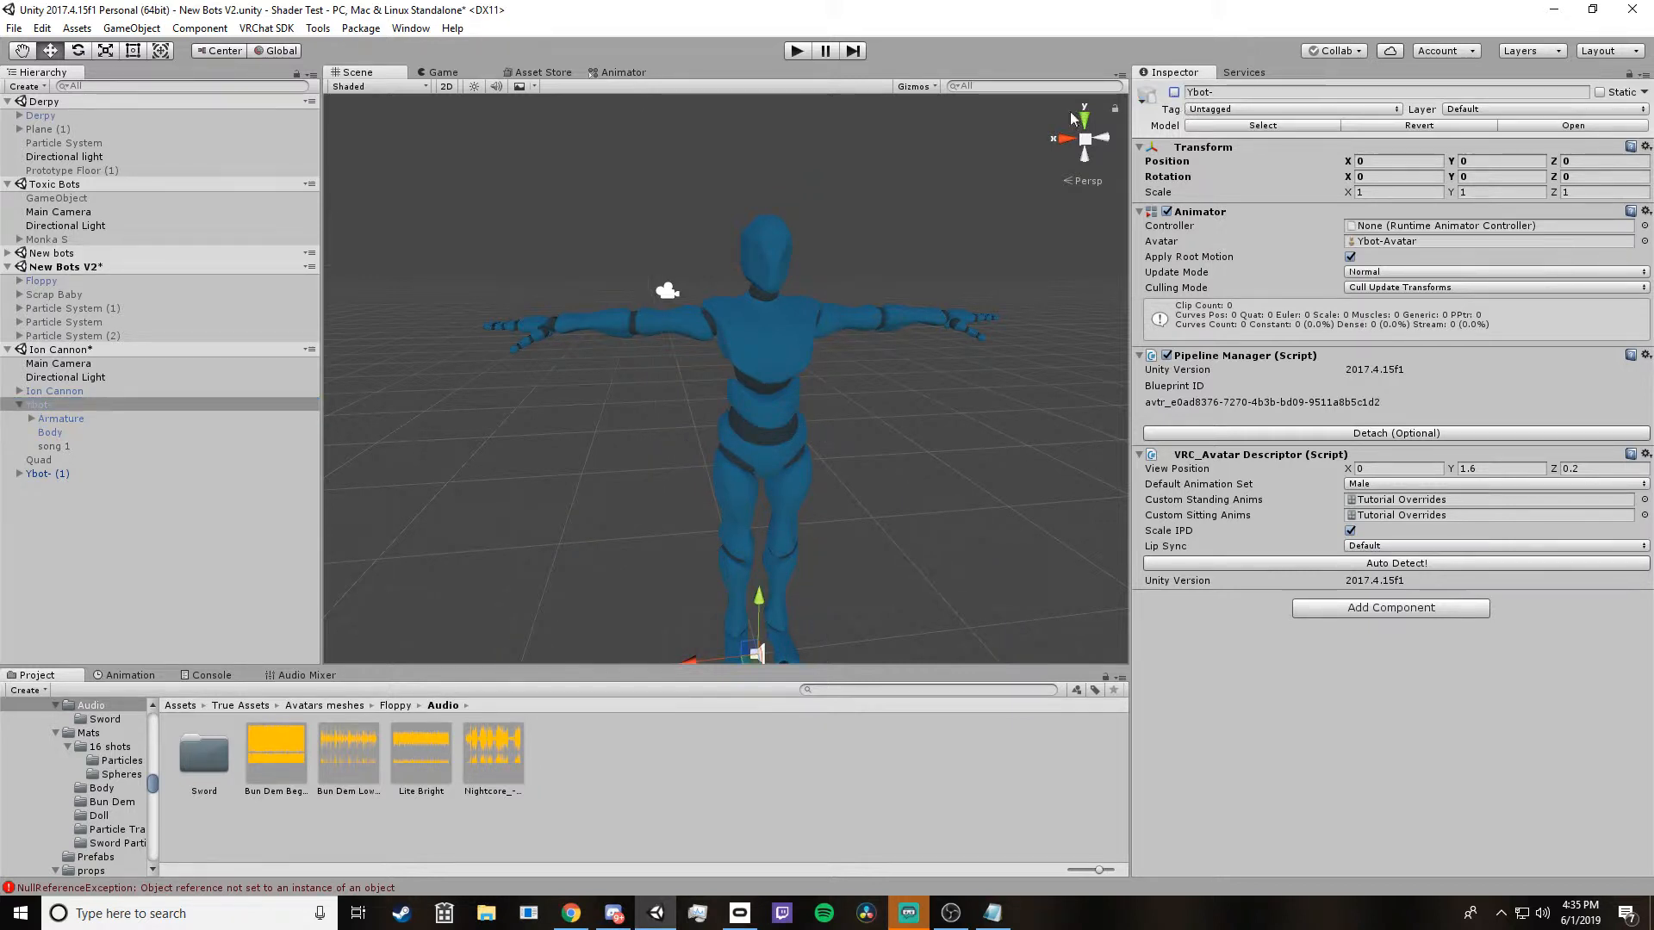
left_click(81, 405)
left_click(69, 418)
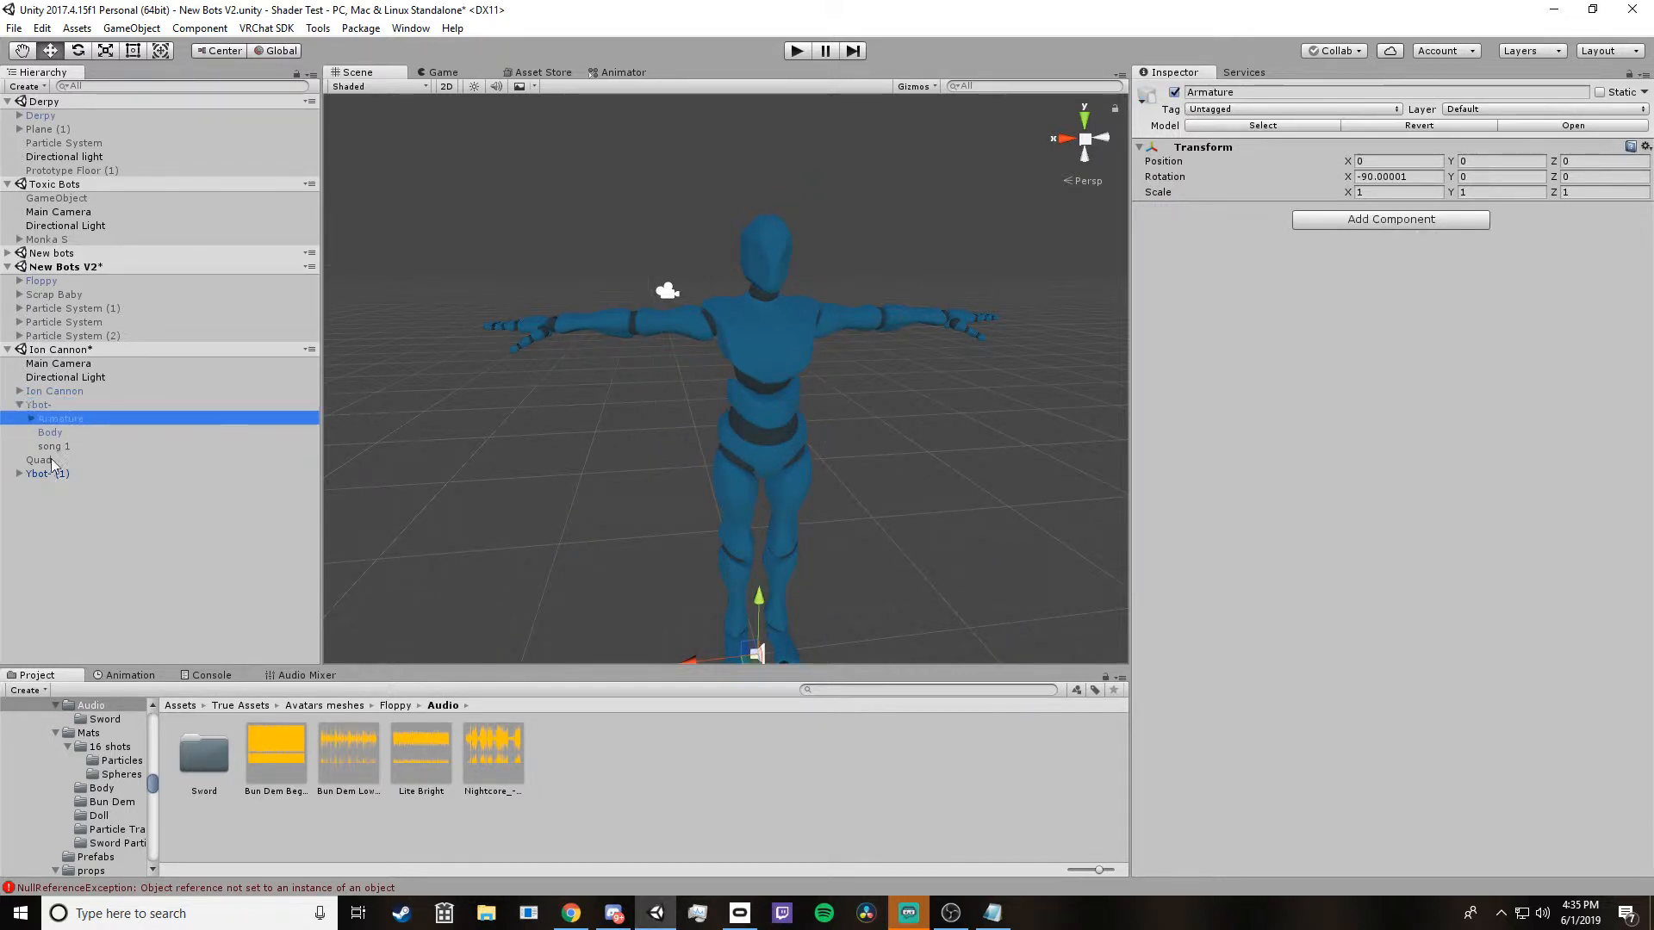
left_click(52, 474)
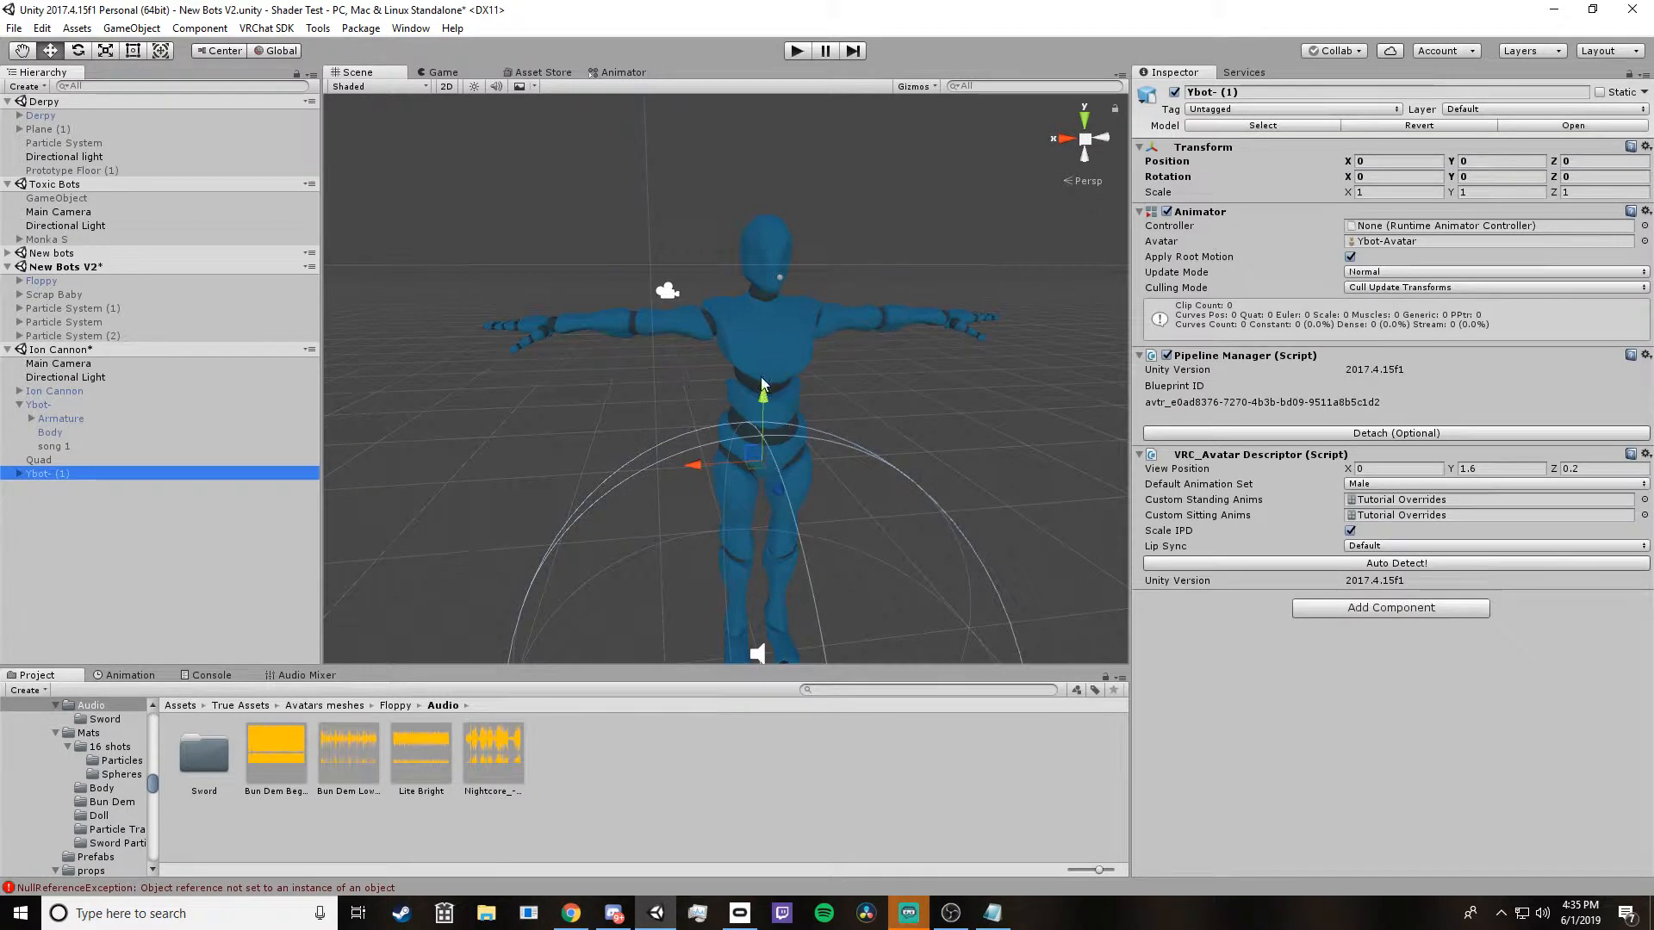
middle_click_drag(608, 426, 435, 332)
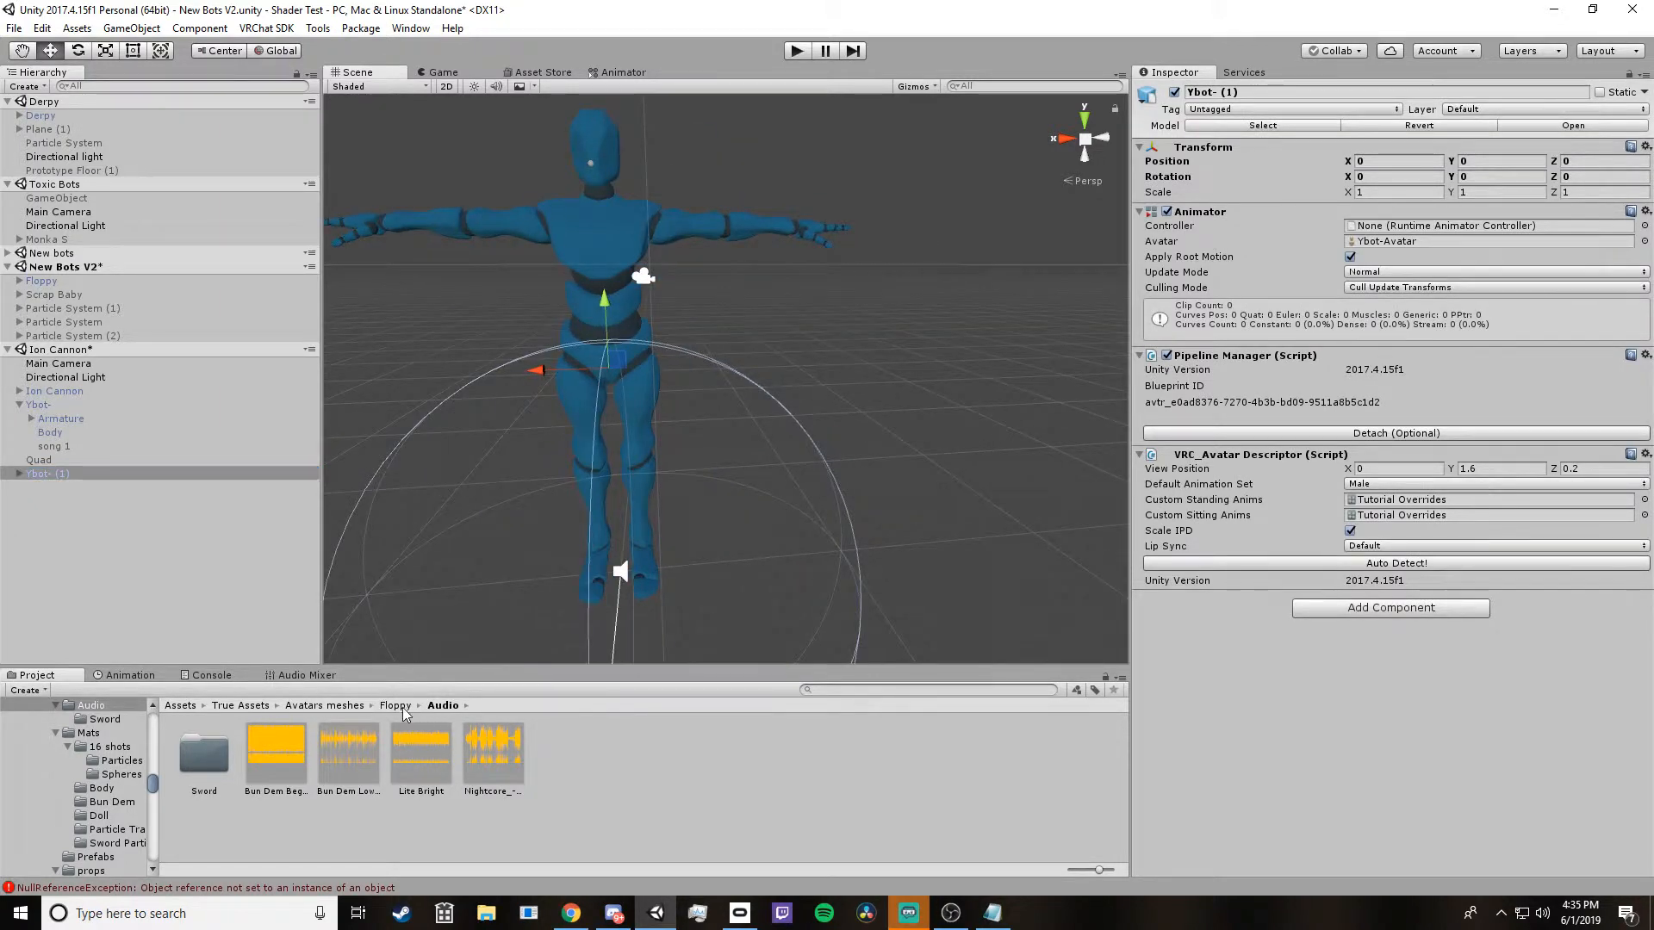
Step: Delete the Song 1 animation clip and the Ybot- (1) controller from the True Assets > Tutorial > Animations folder
left_click(227, 706)
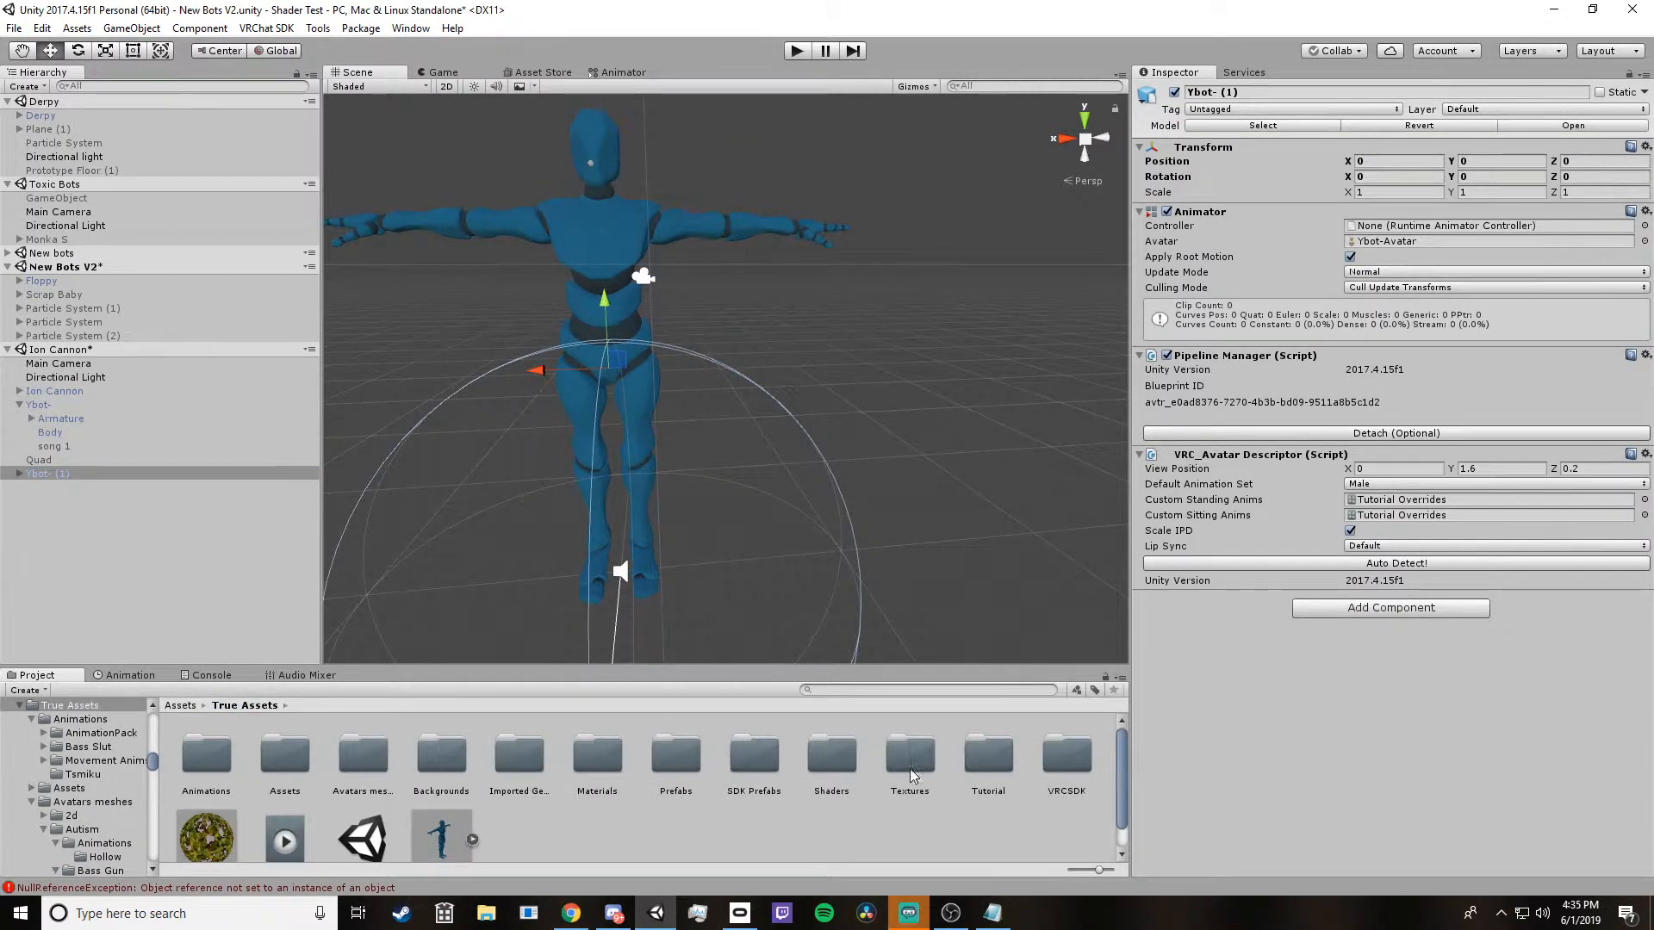
left_click(982, 760)
double_click(982, 760)
left_click(212, 759)
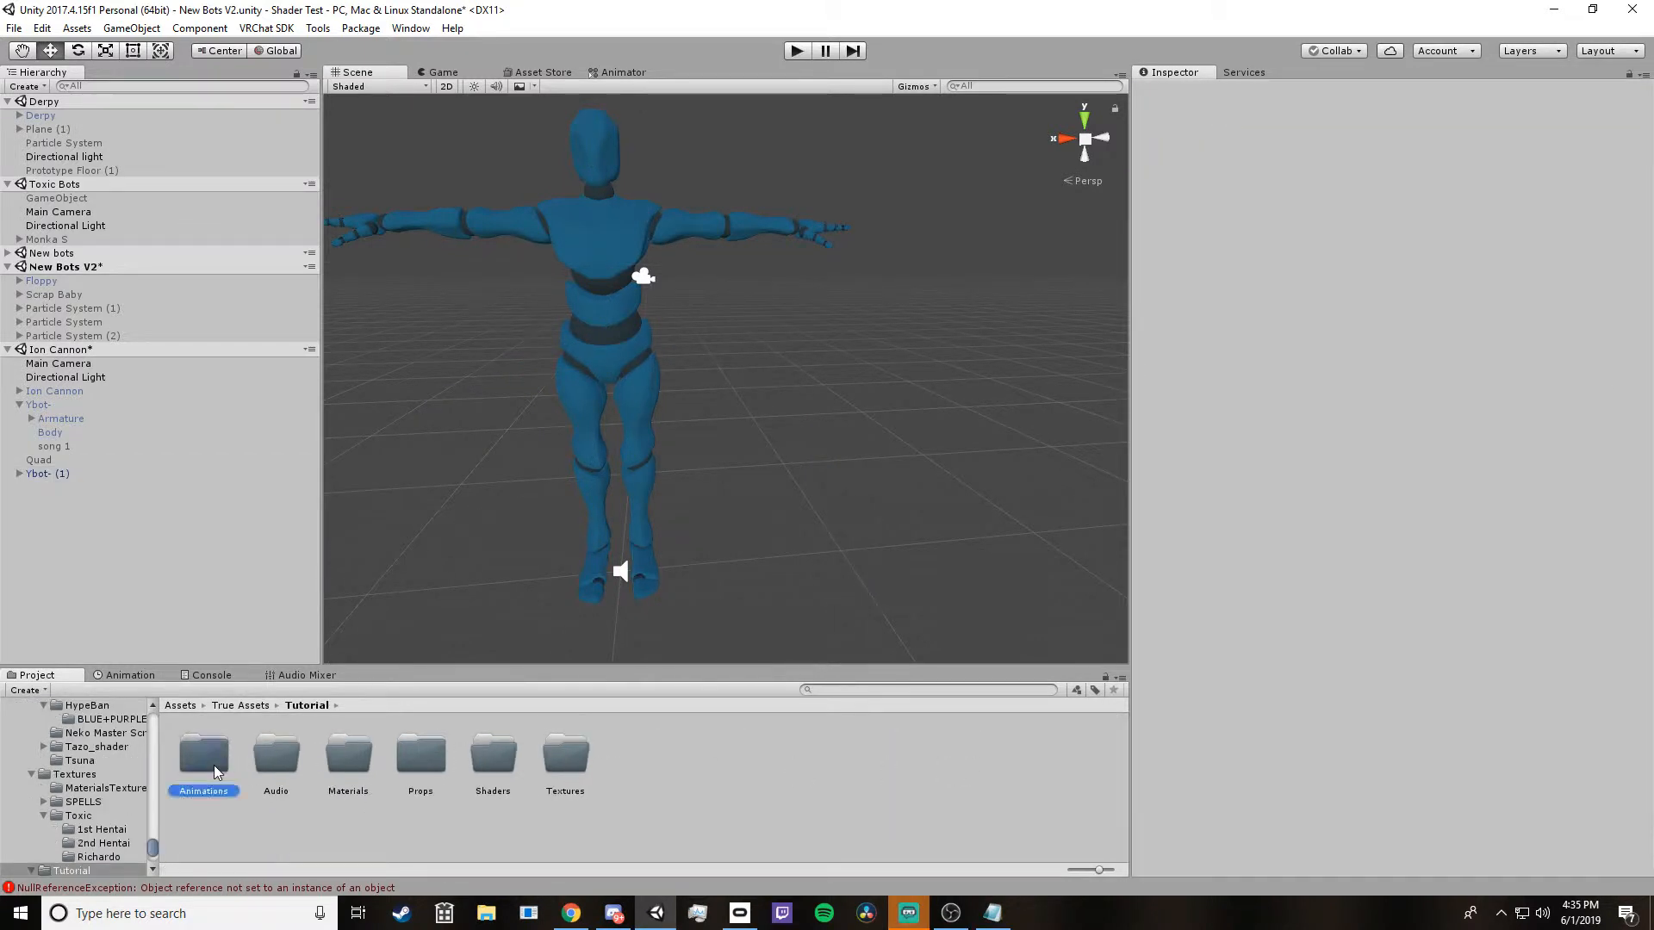
double_click(212, 760)
left_click(276, 756)
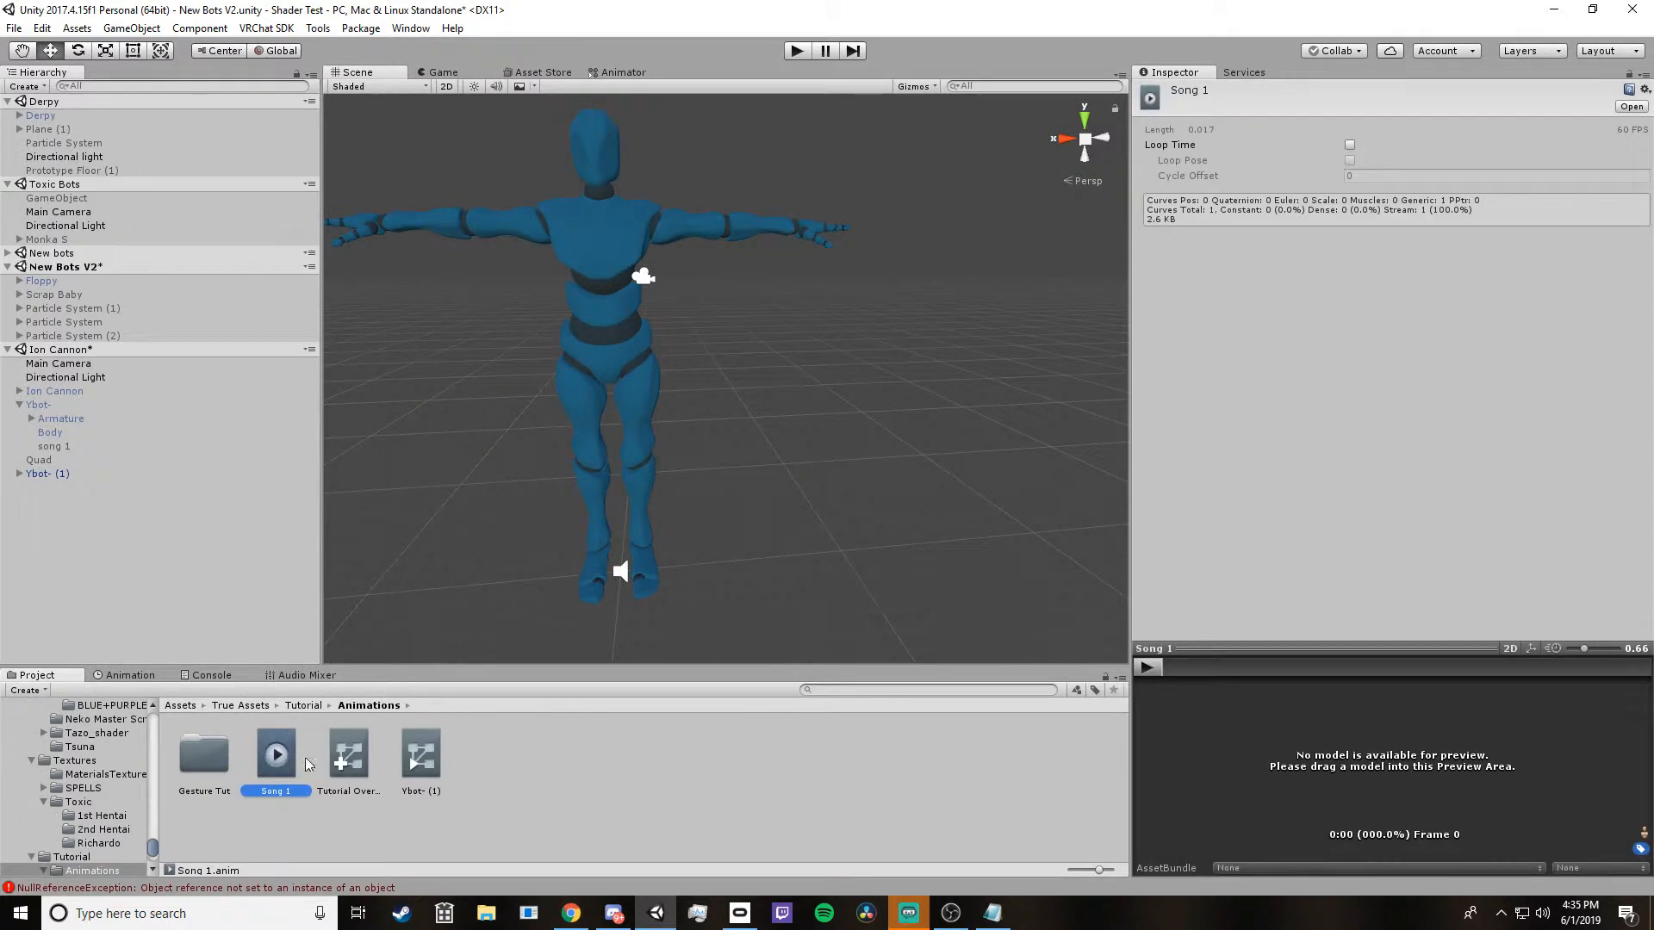
left_click(406, 760, "ctrl")
key("Delete")
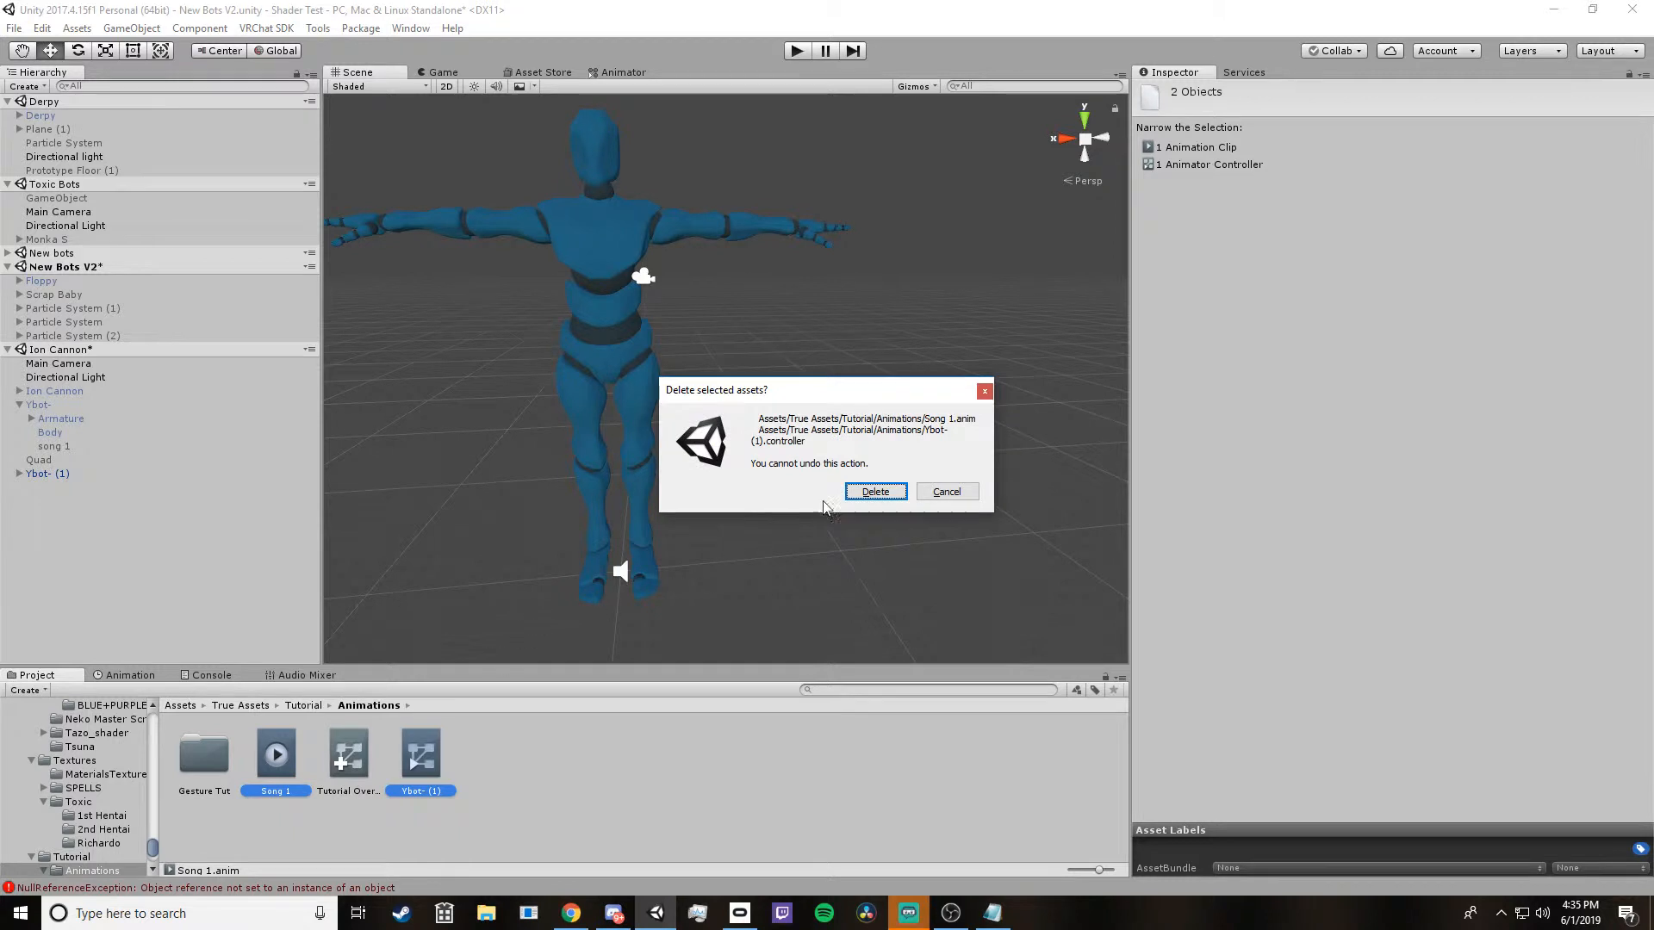
left_click(866, 493)
Step: Create an animation clip named Song 1 gesture in the Tutorial Animations folder
right_click(397, 793)
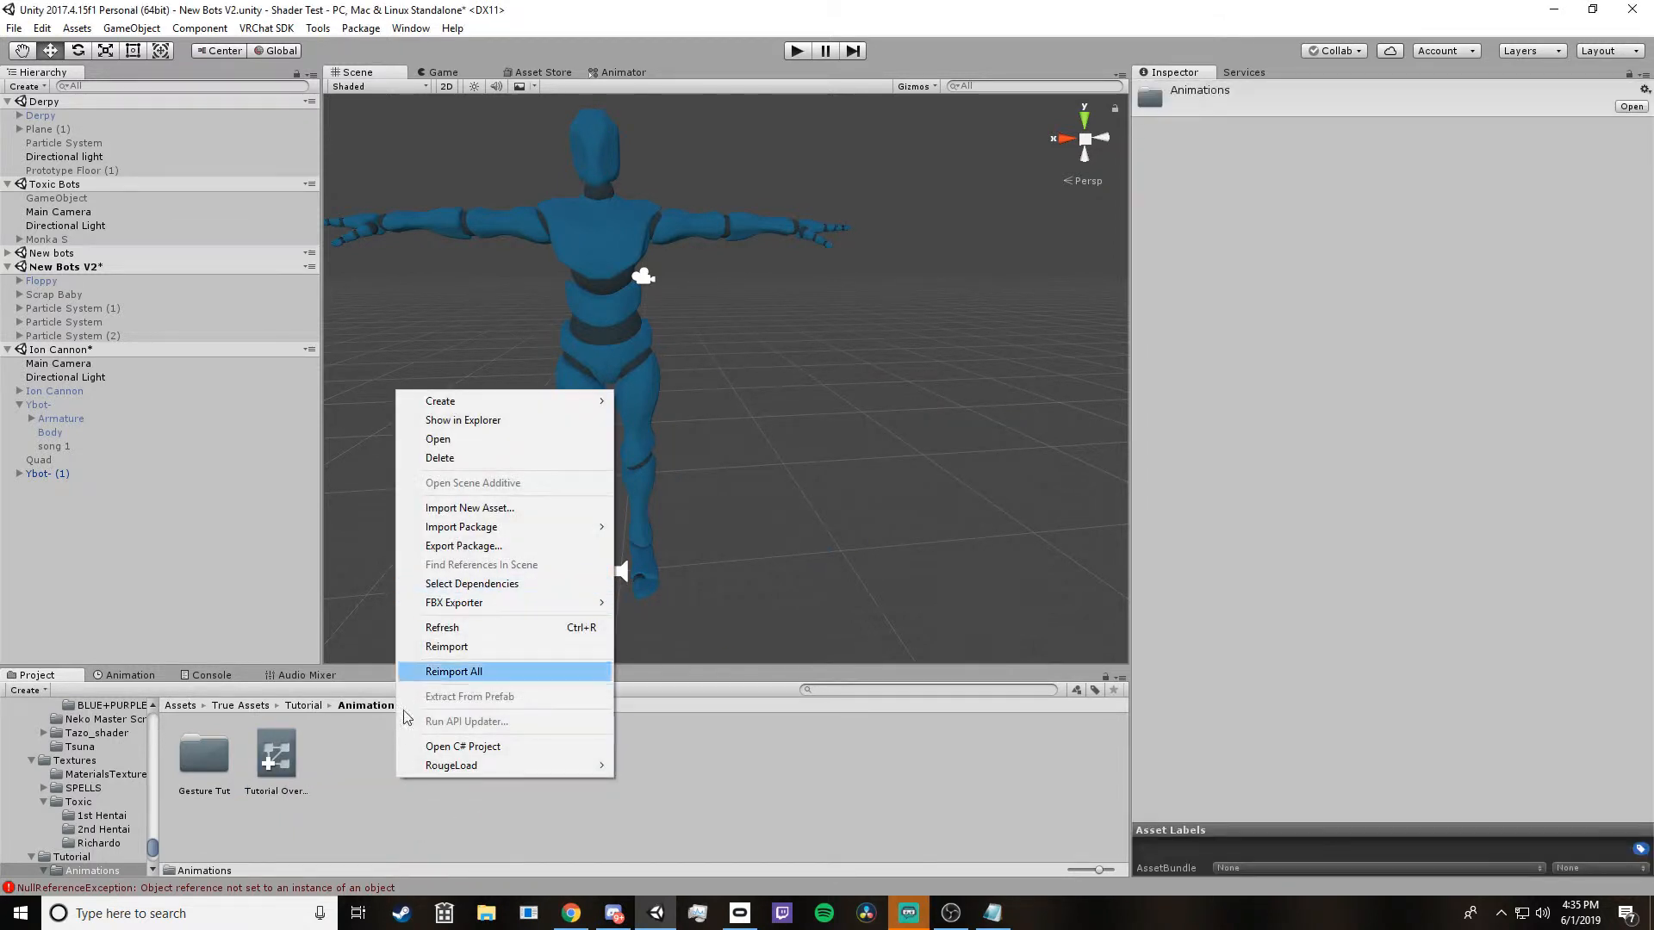
left_click(359, 799)
right_click(358, 788)
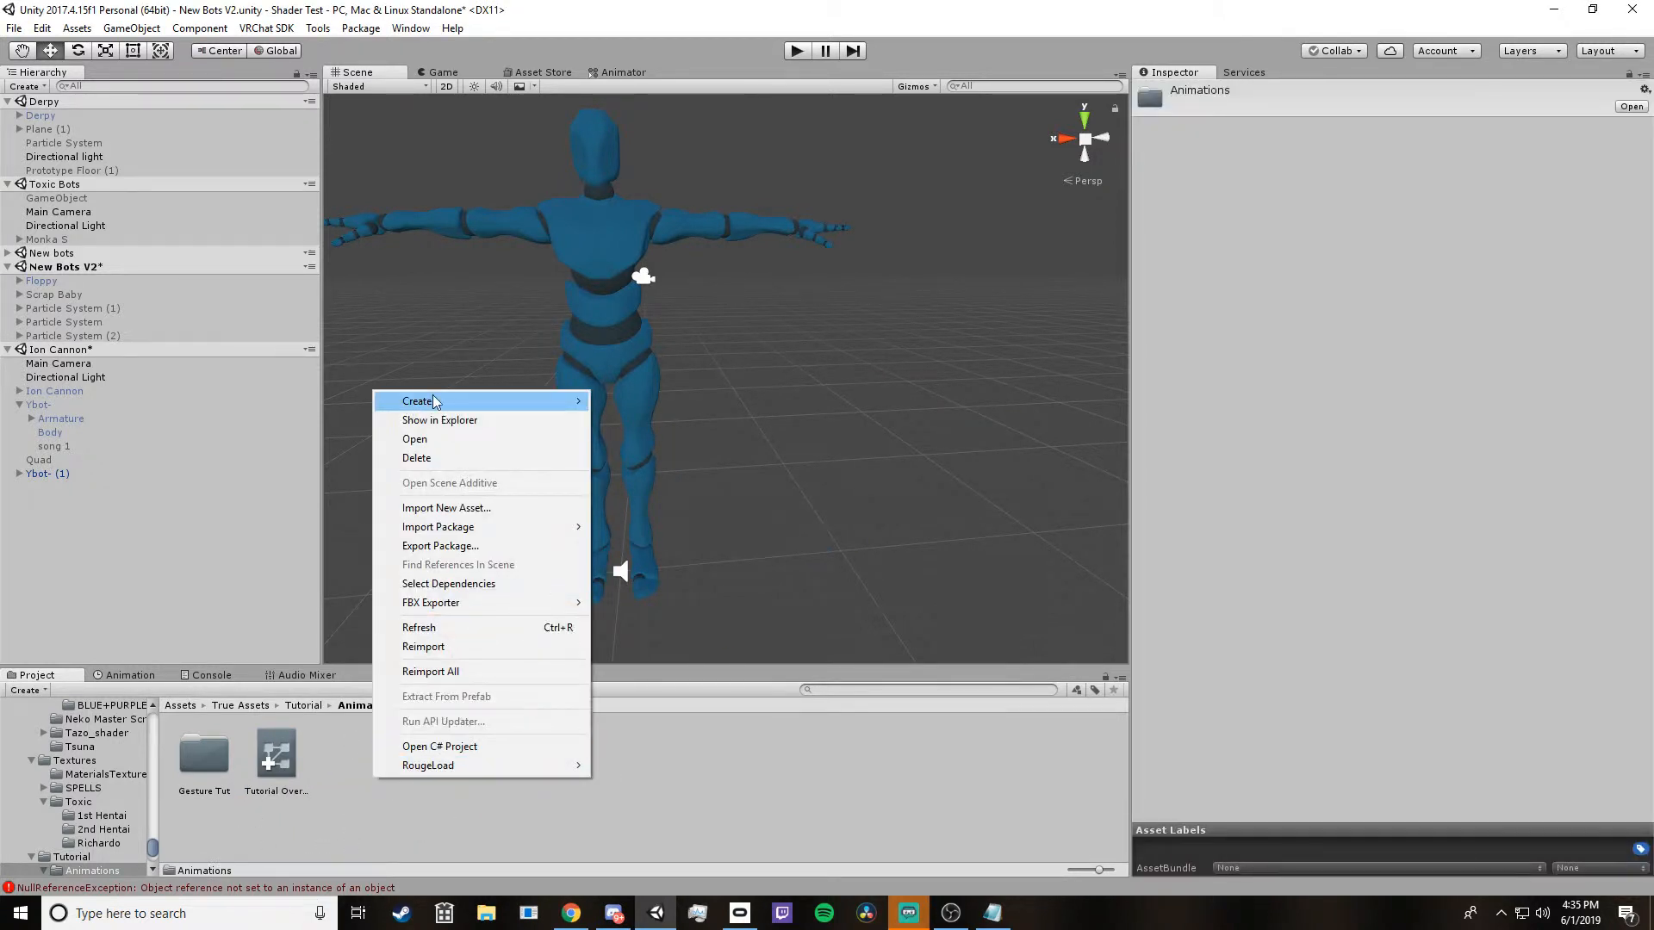
mouse_move(440, 401)
left_click(679, 696)
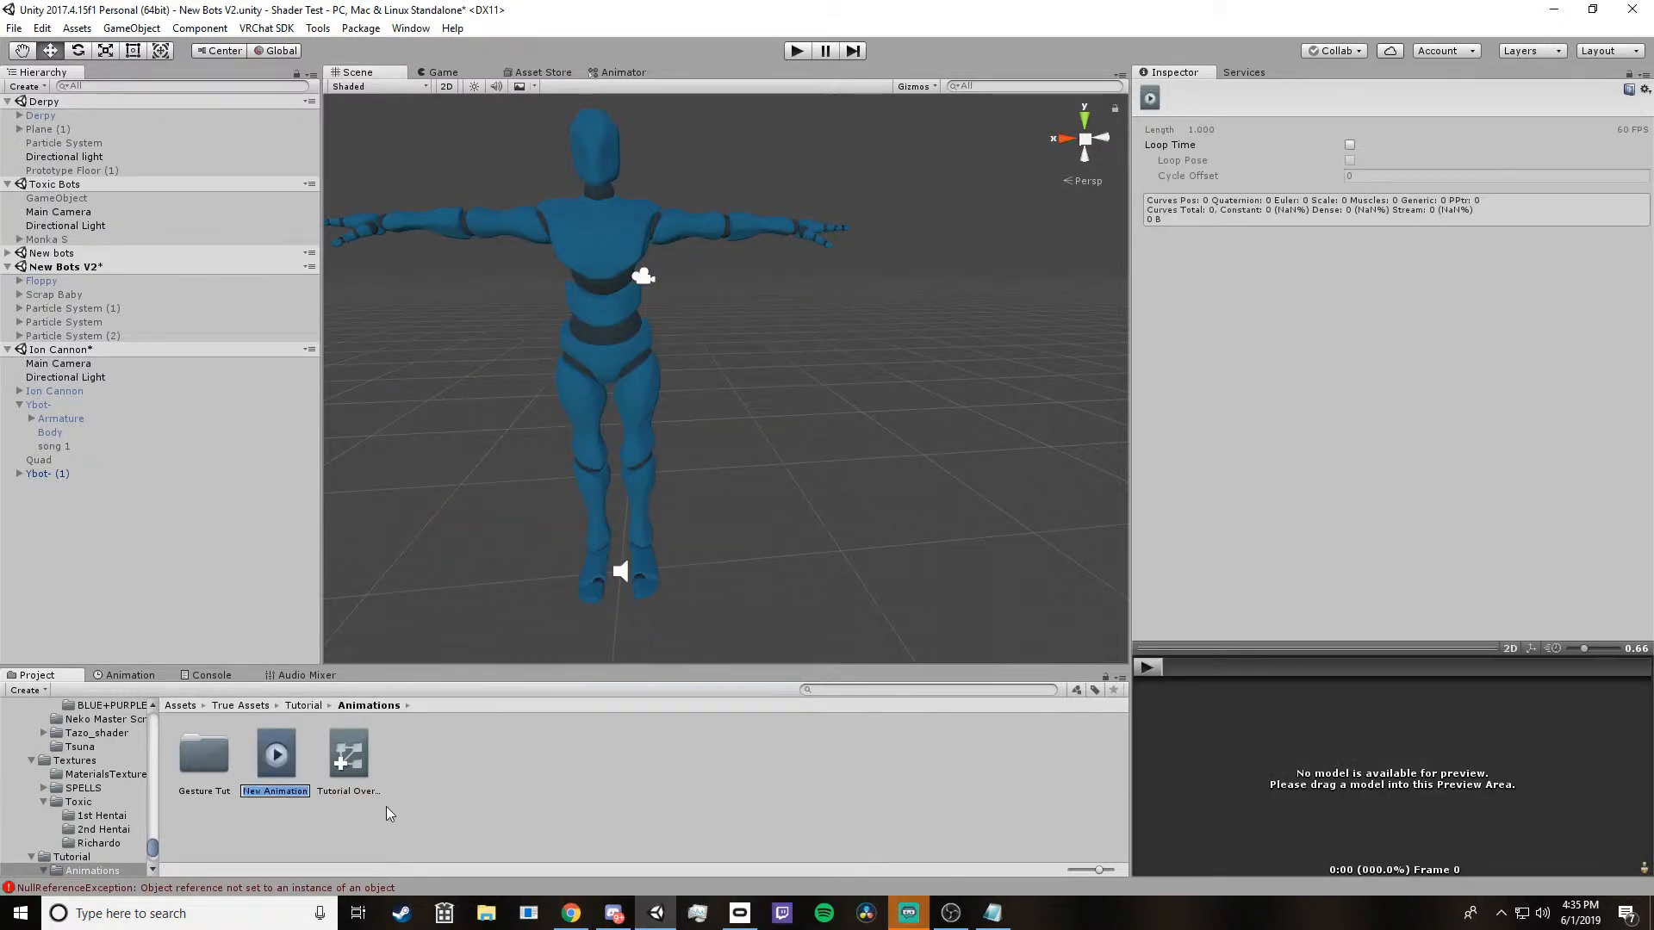
type("Song 1 gesture")
key("Return")
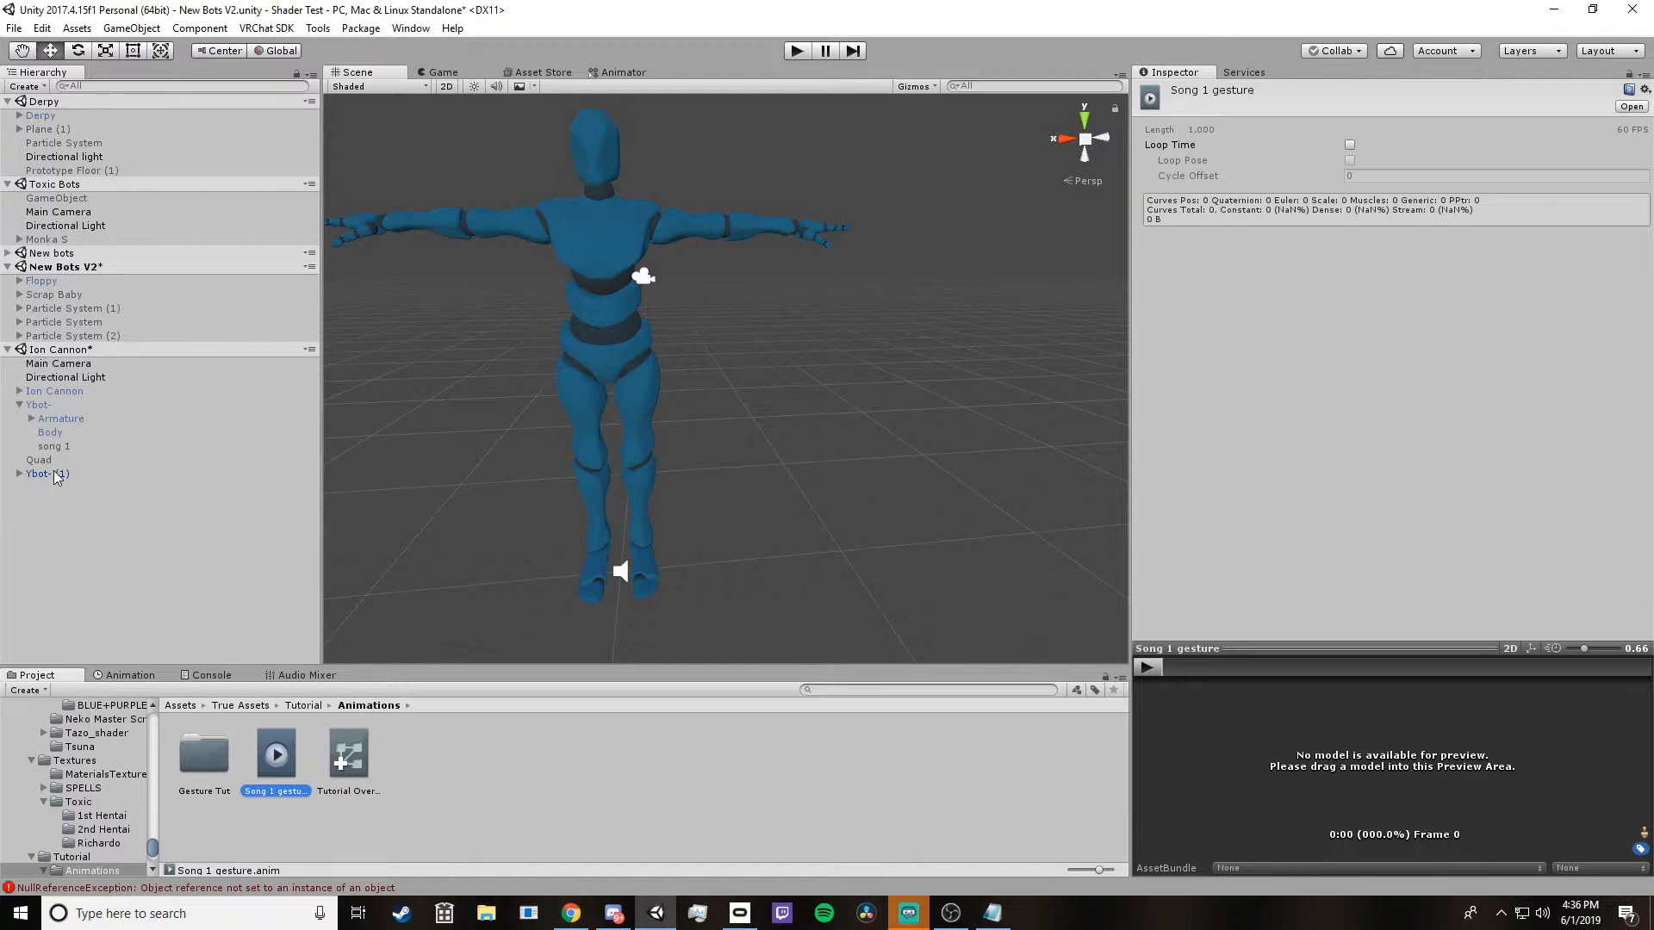
Step: Apply the Song 1 gesture clip to the duplicated avatar Ybot- (1) and select that avatar
left_click_drag(267, 791, 69, 481)
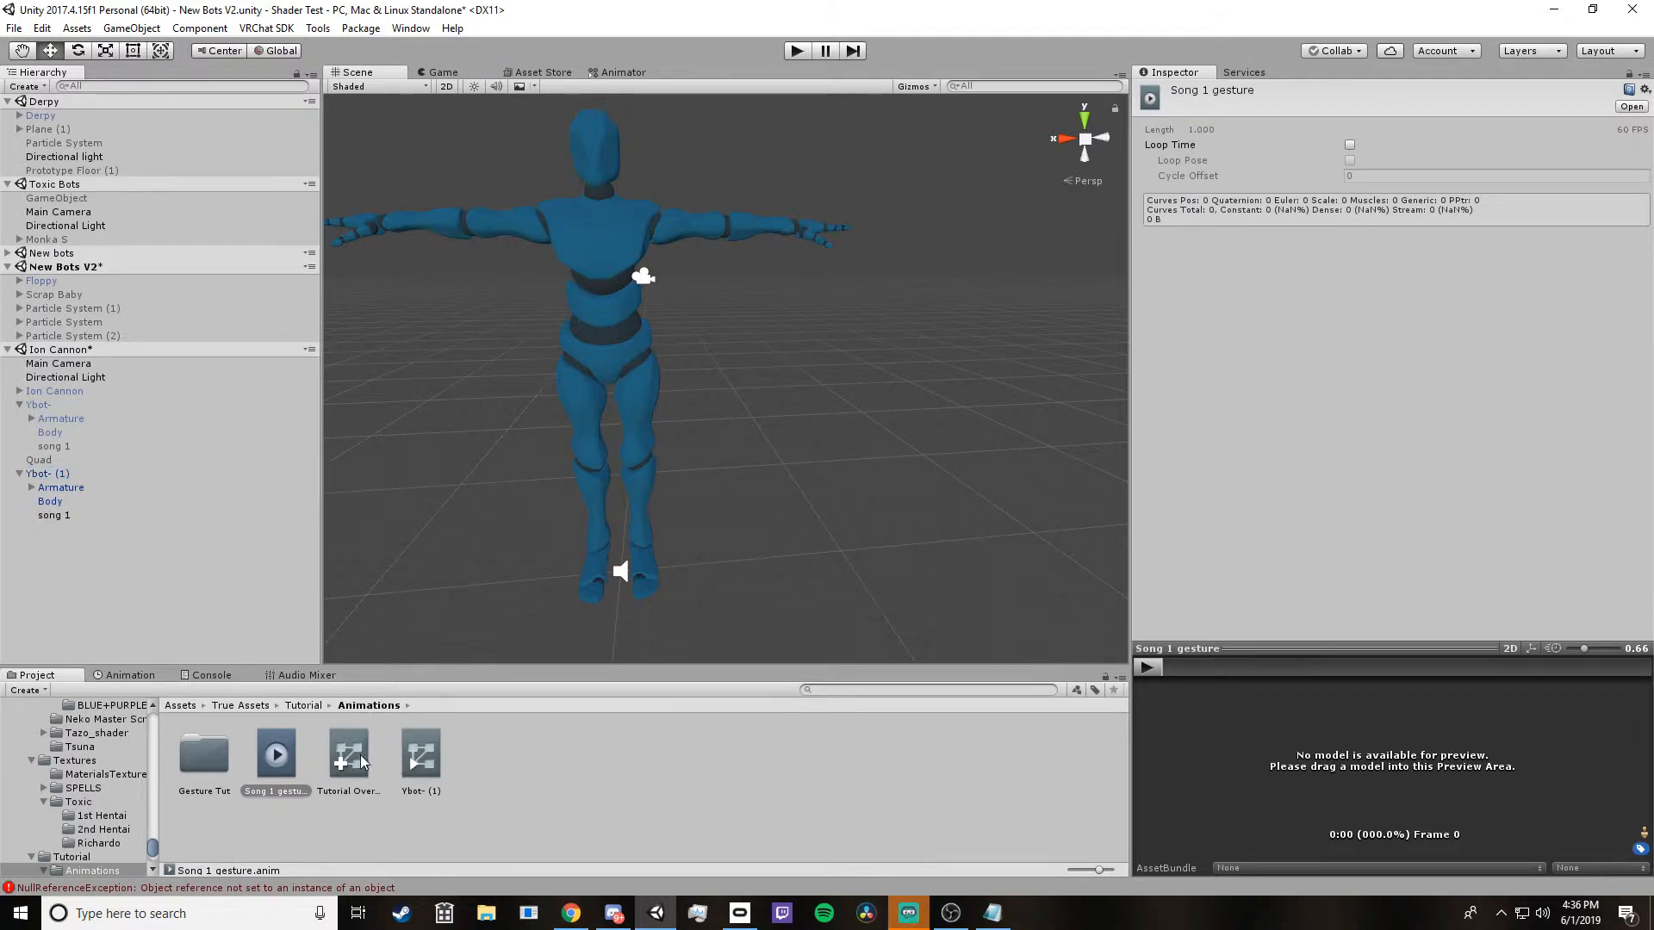
left_click(414, 759)
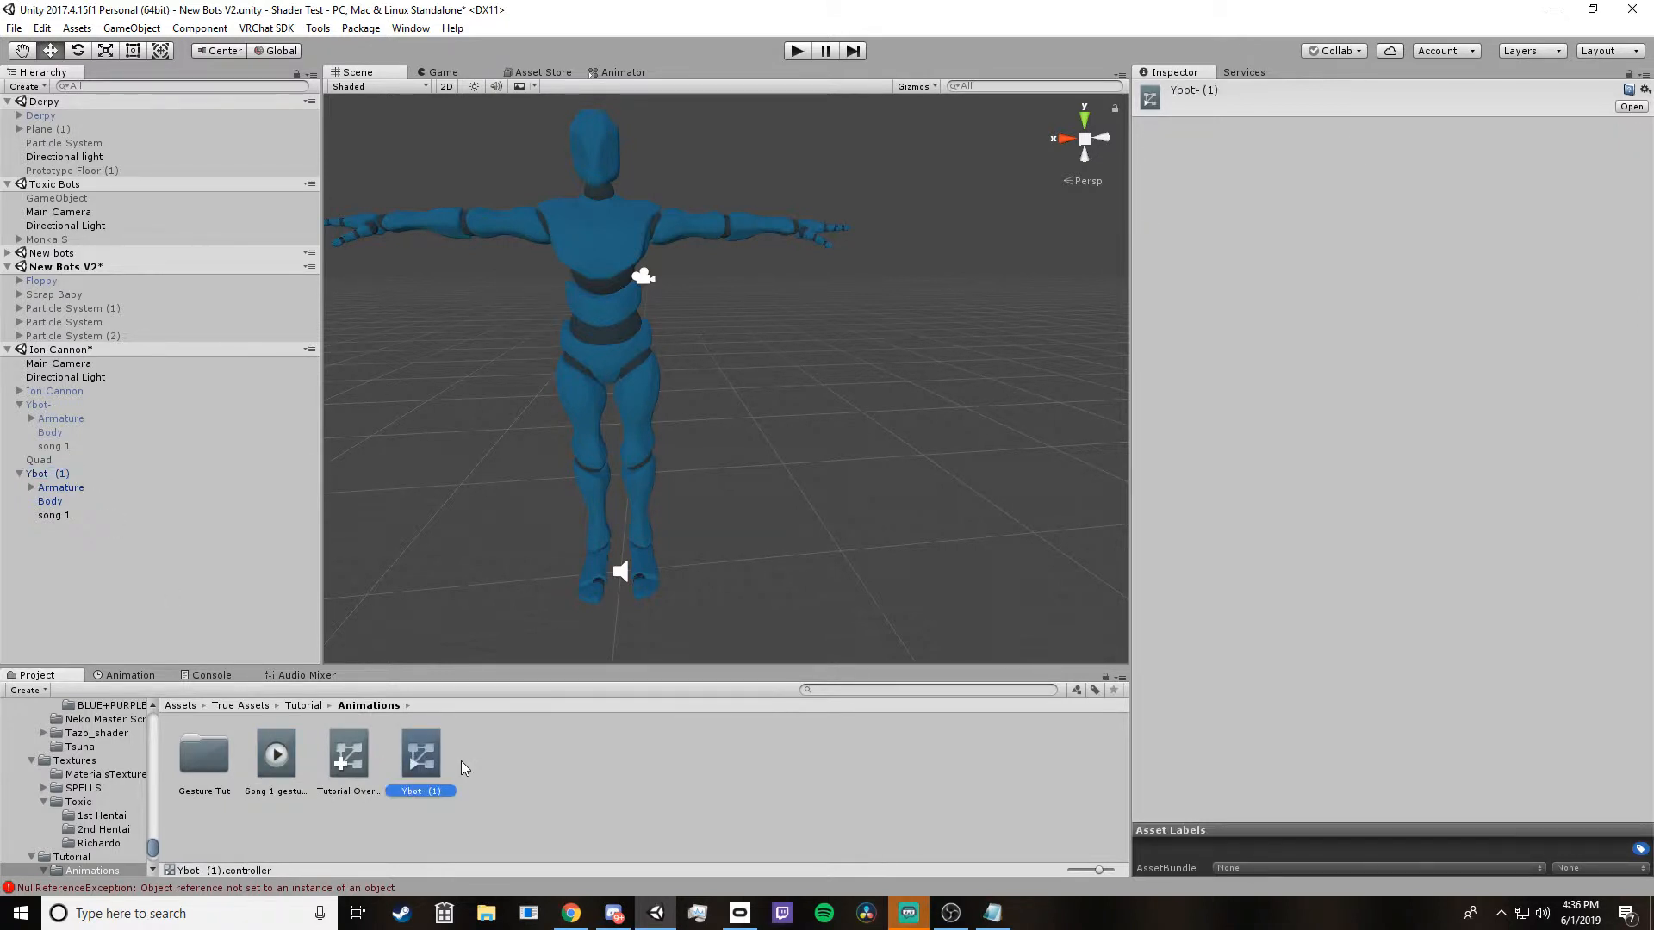
left_click(60, 486)
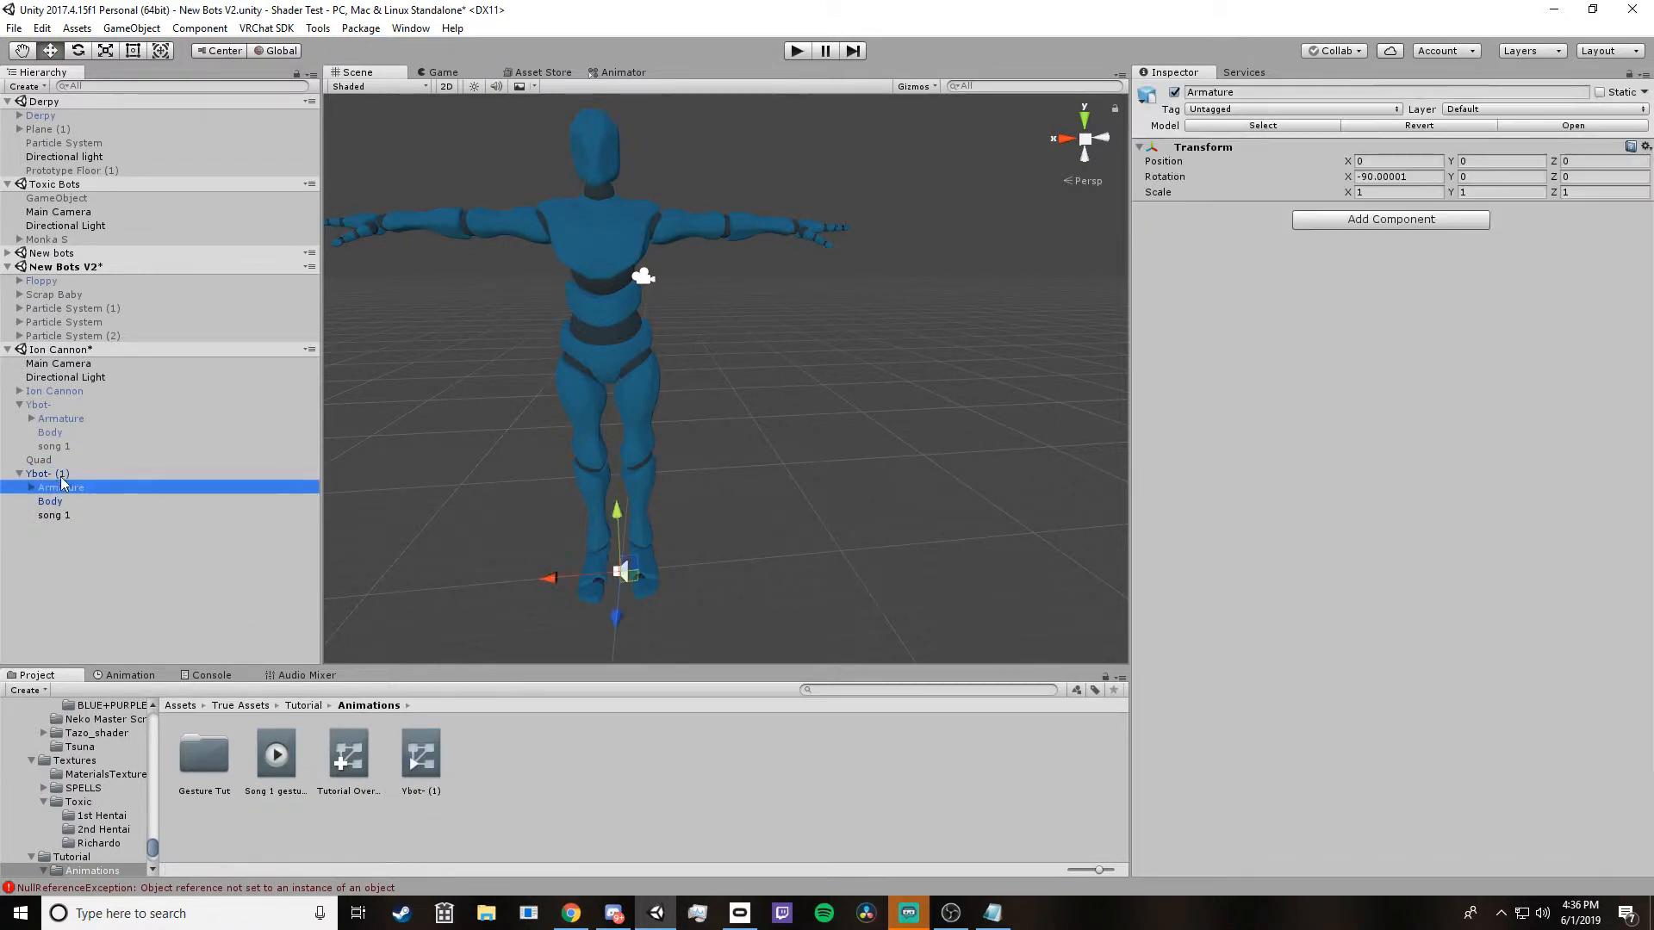
left_click(60, 477)
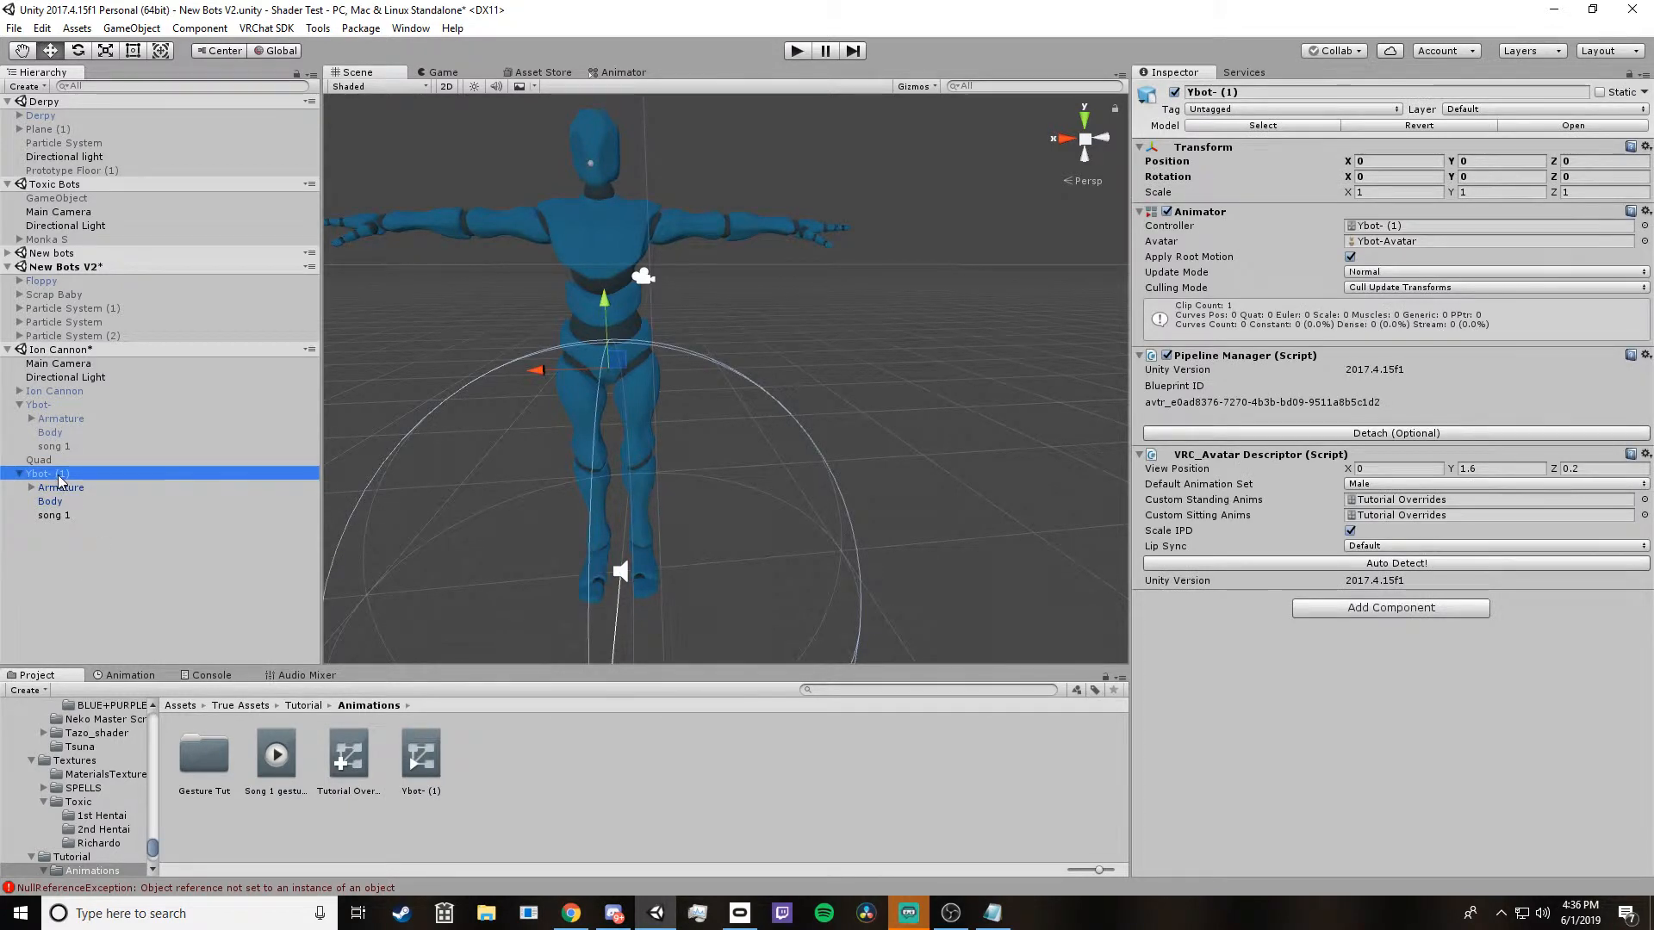
Step: Record an Is Active keyframe at 0:00 for the copy's song 1 object in the Song 1 gesture animation, set to enabled
left_click(122, 676)
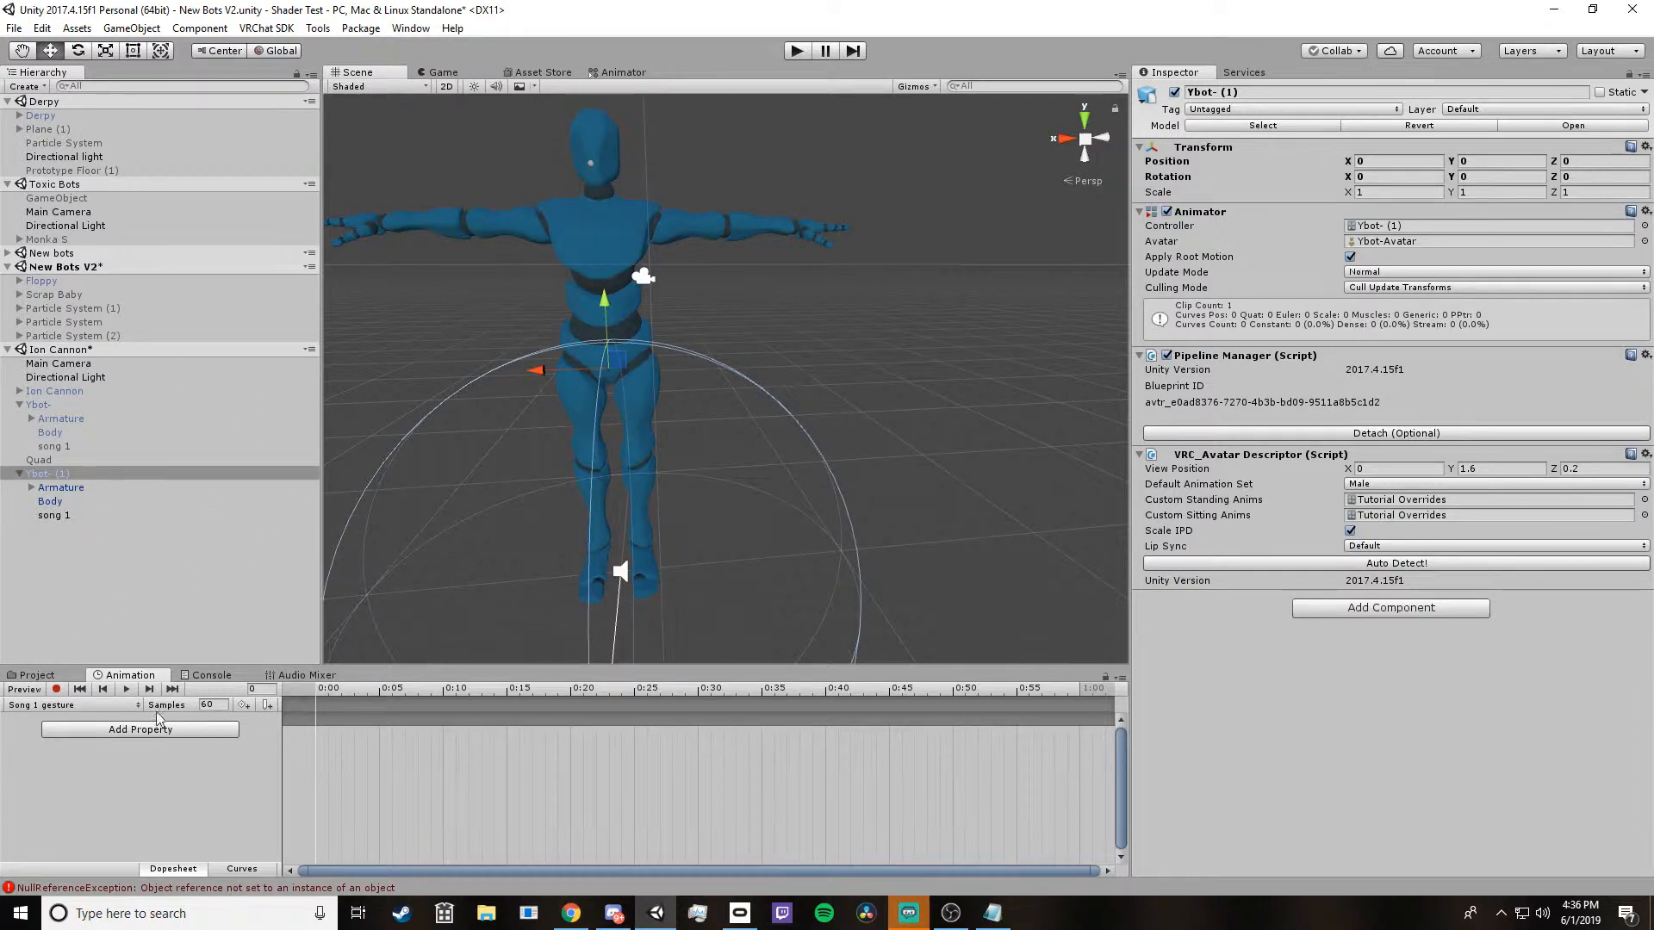
left_click(57, 689)
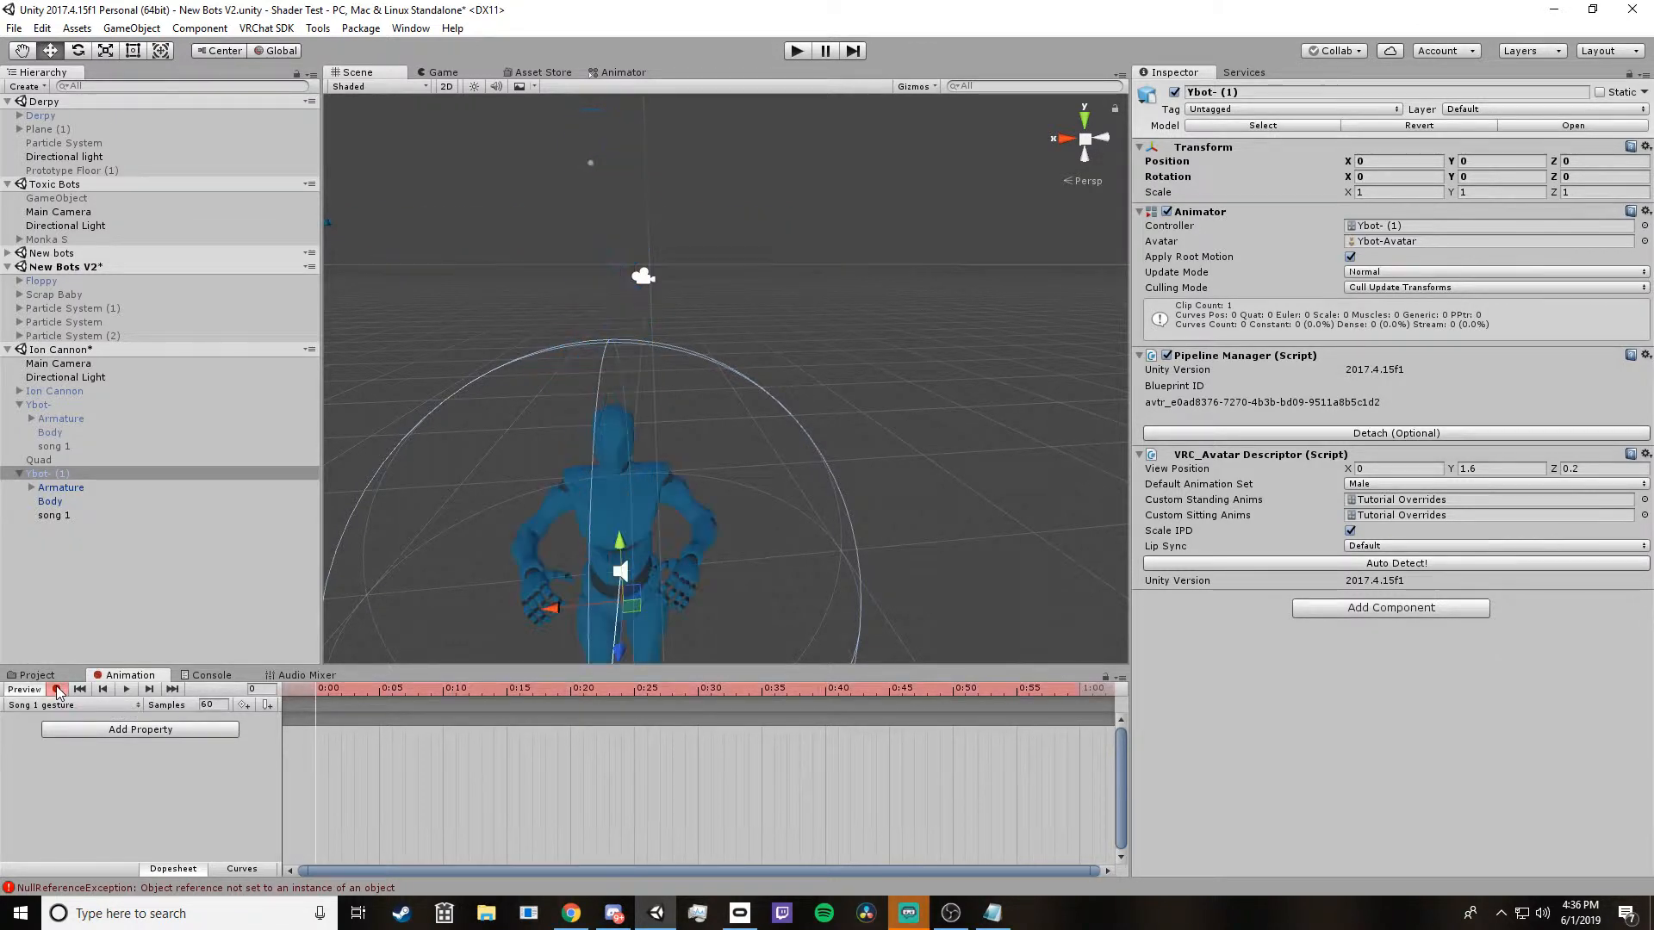
left_click(66, 515)
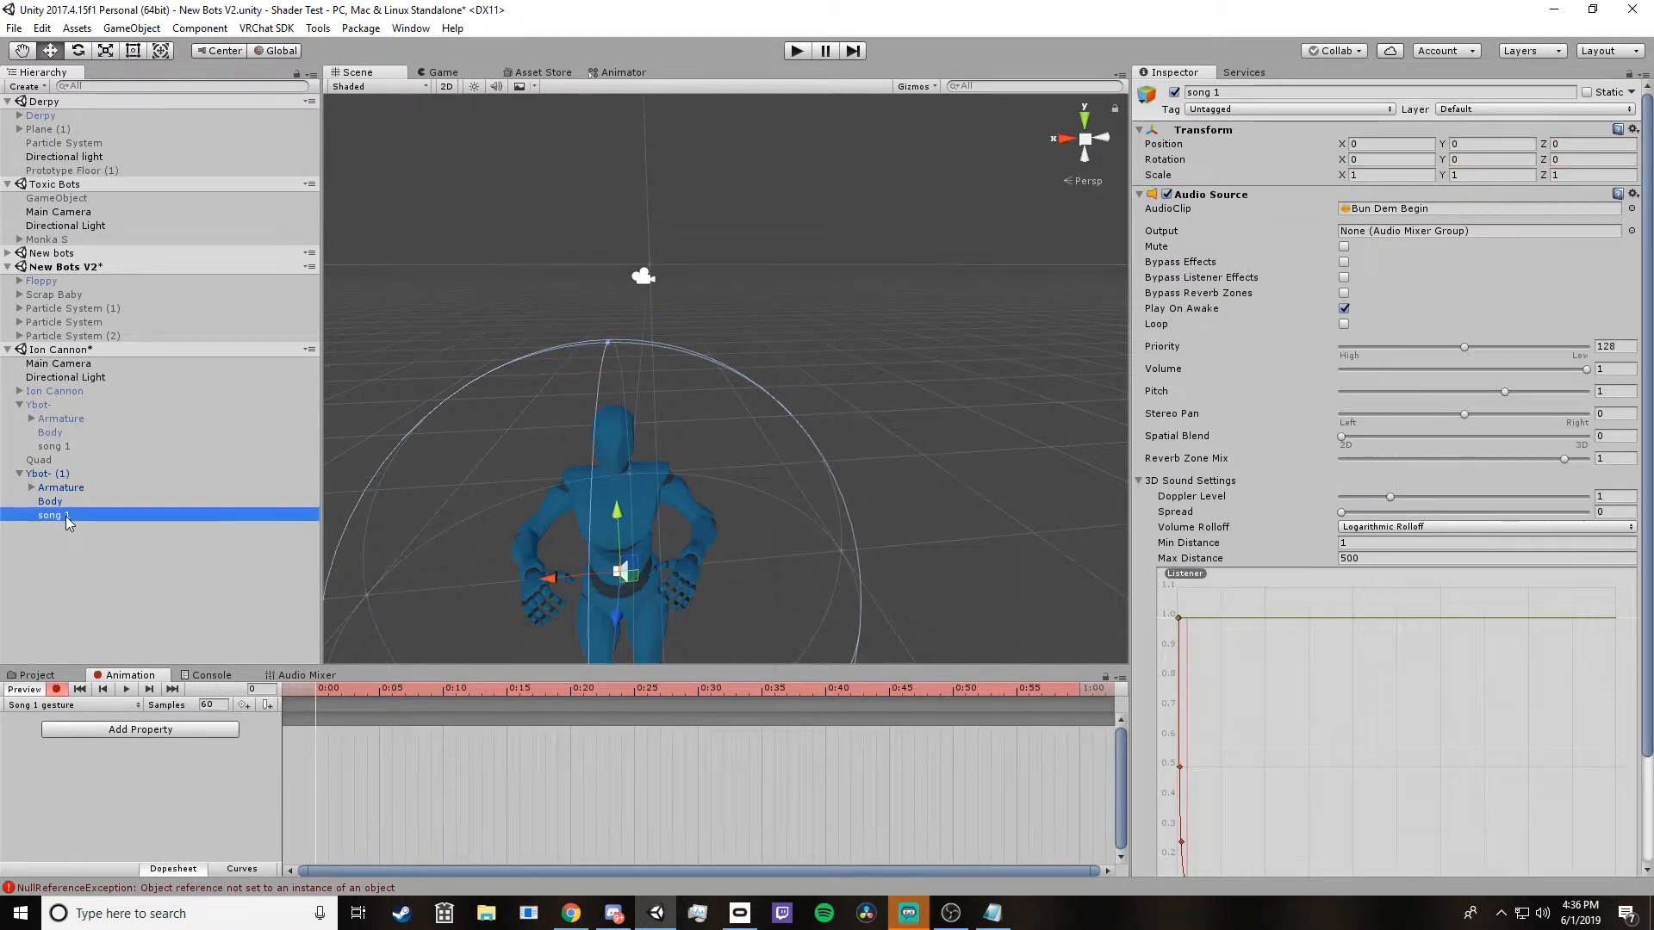
left_click(1174, 92)
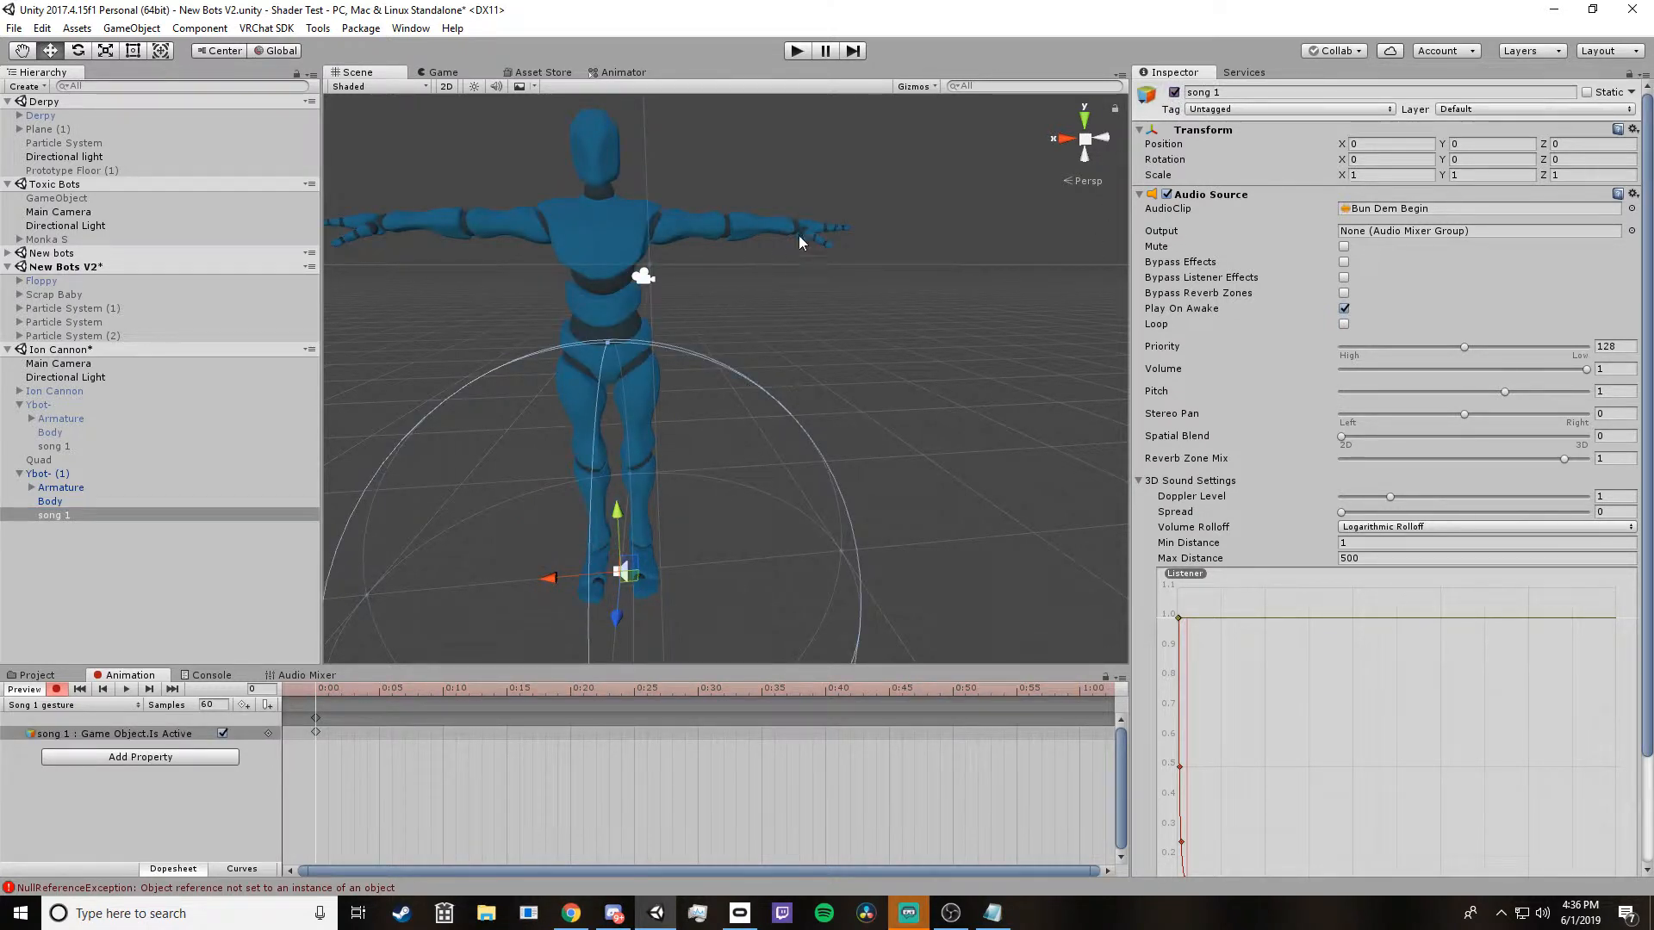
left_click(1175, 93)
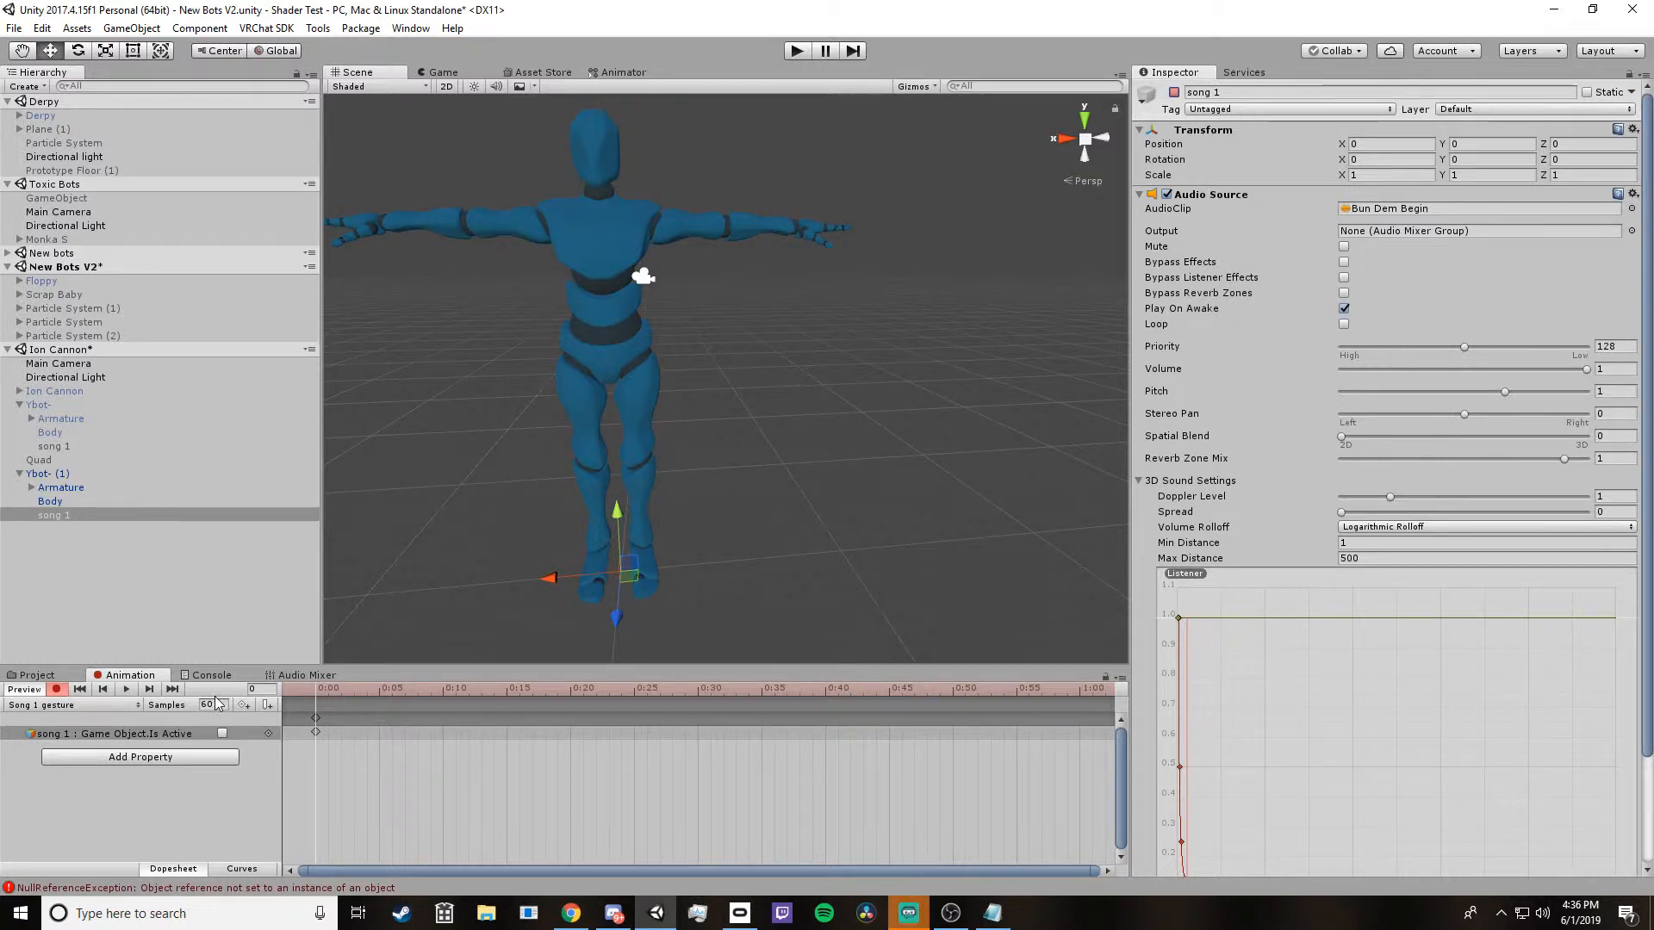
left_click(71, 517)
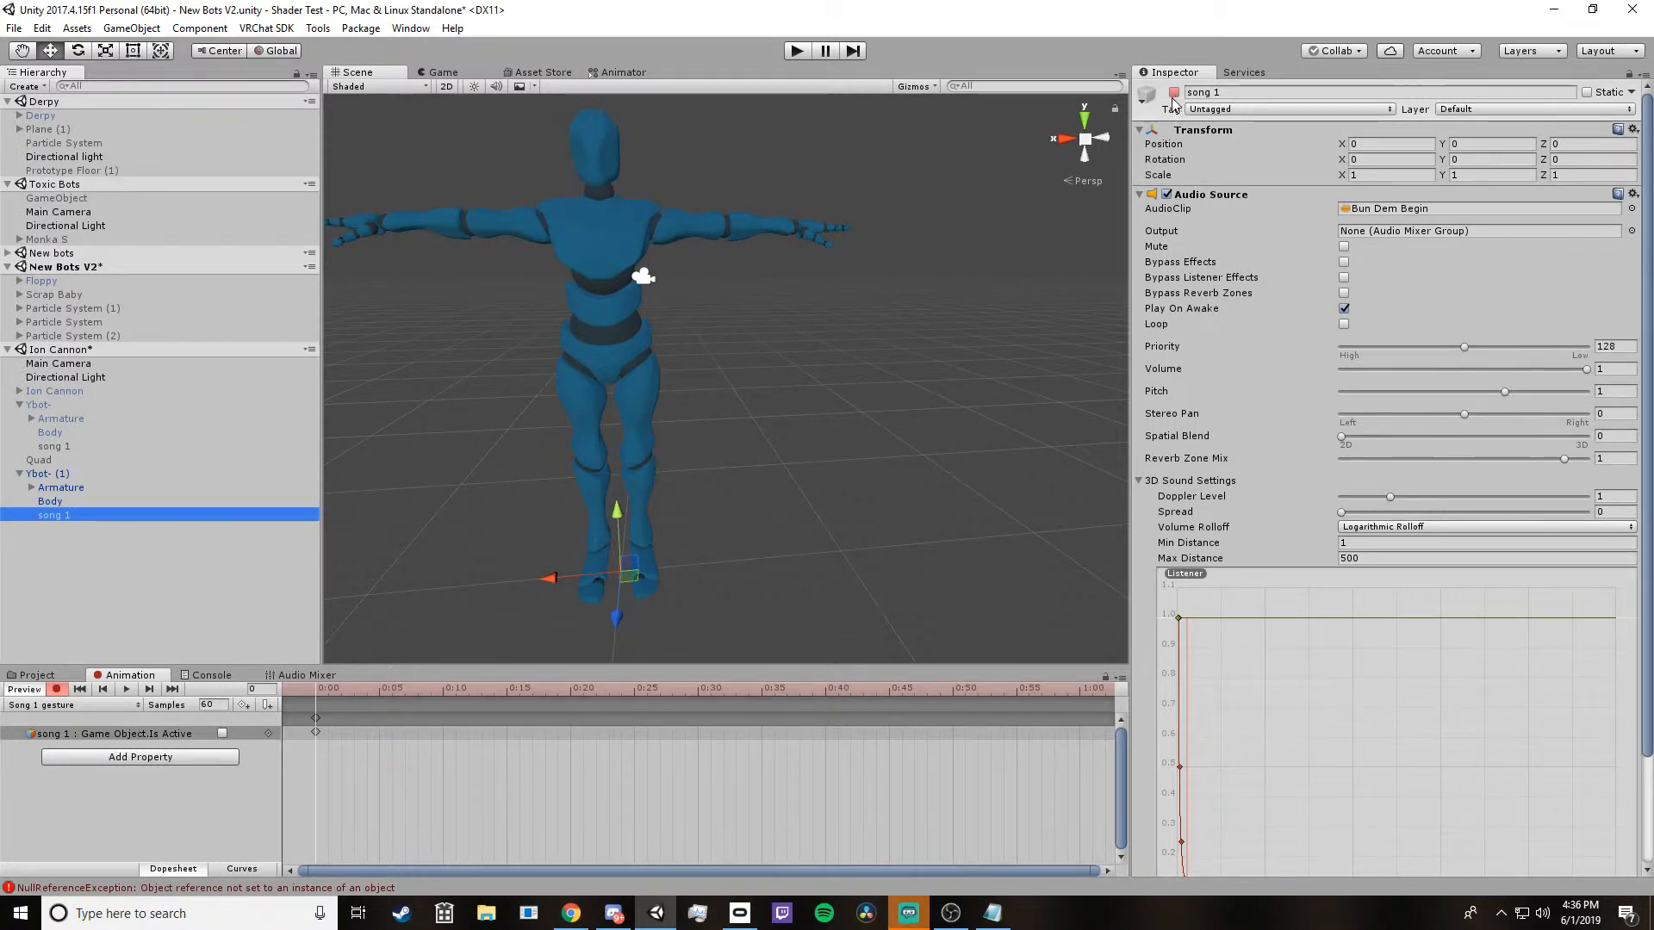
left_click(223, 733)
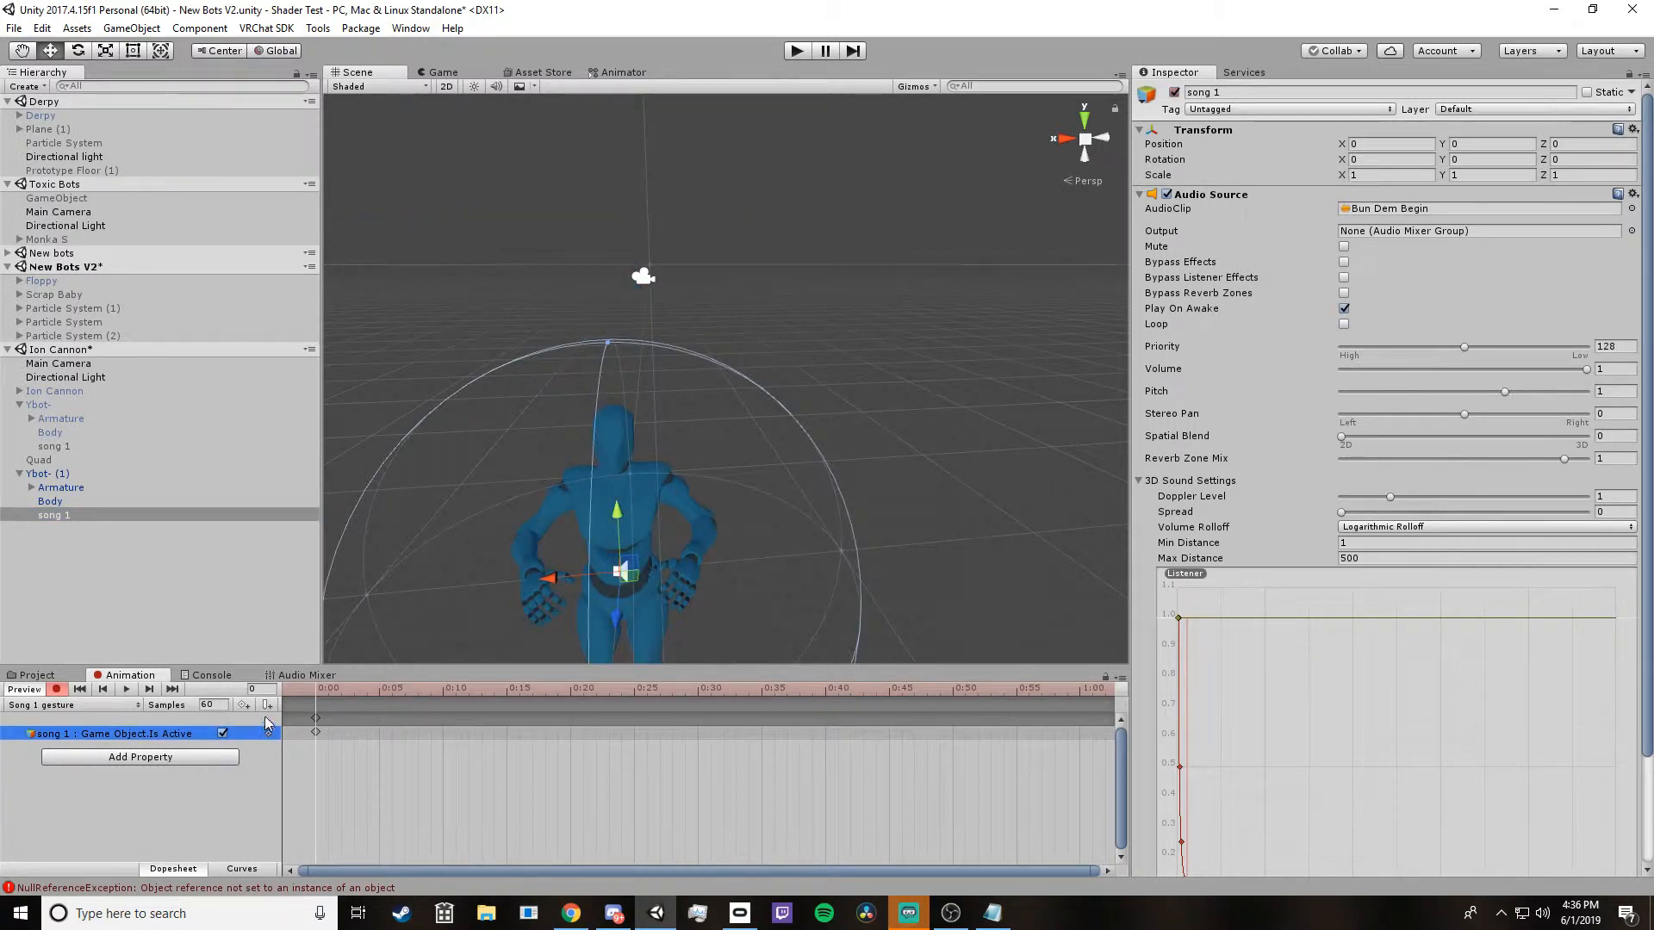
left_click(155, 590)
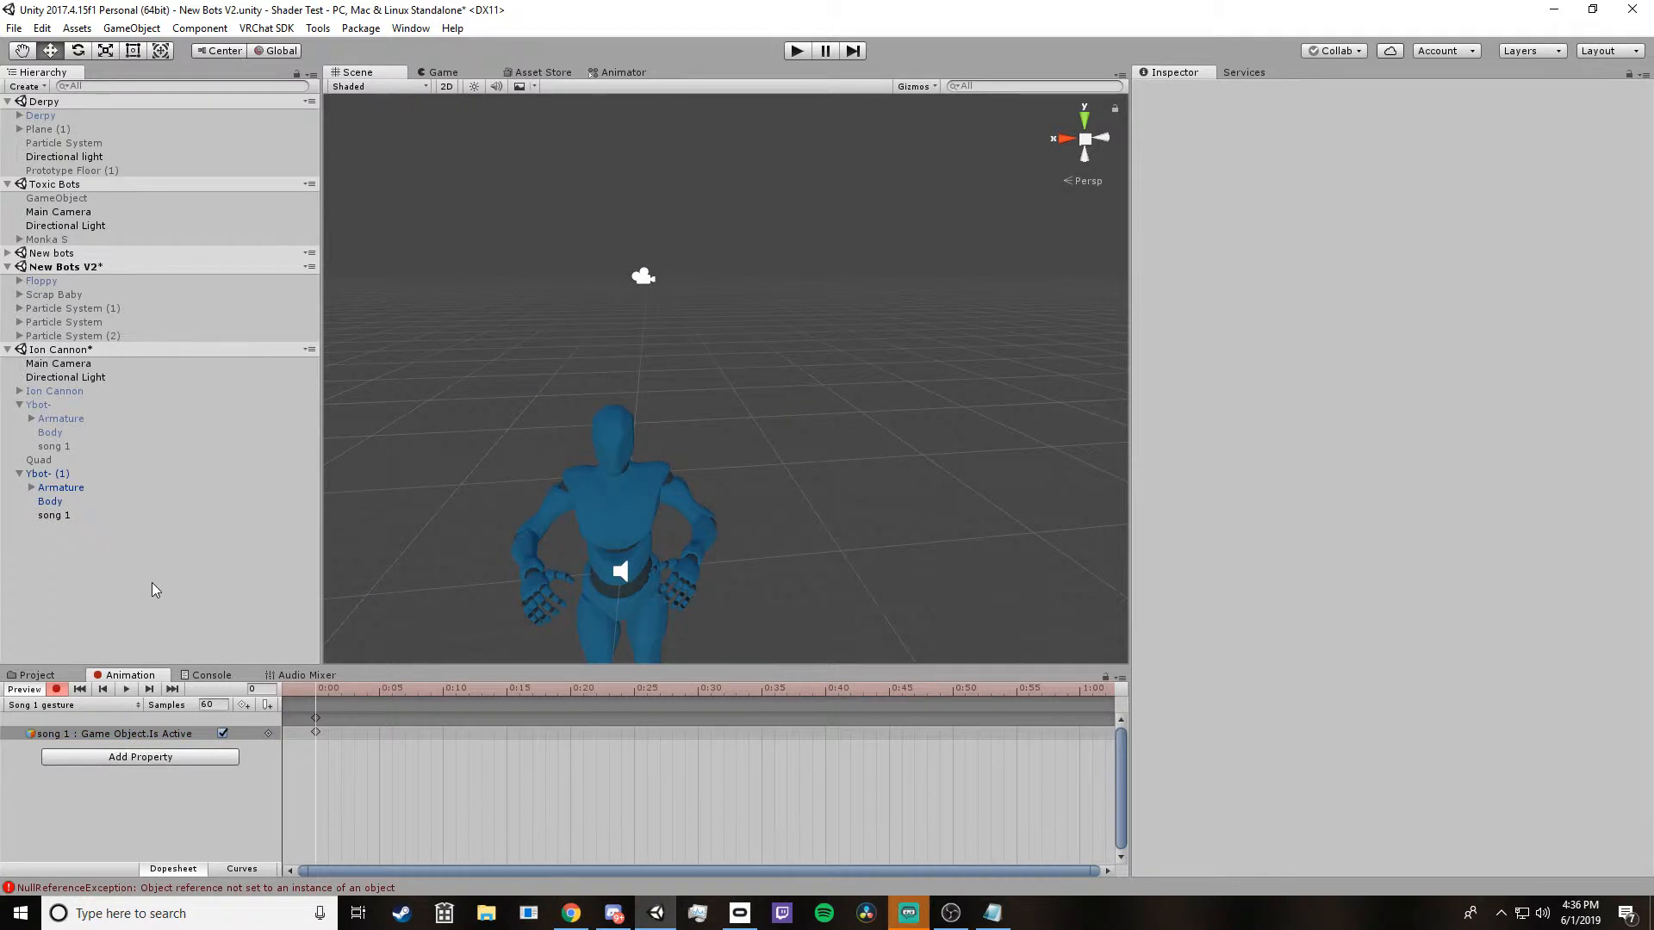
left_click(312, 677)
left_click(131, 677)
mouse_move(337, 692)
left_mouse_down()
mouse_move(353, 691)
mouse_move(314, 698)
left_mouse_up()
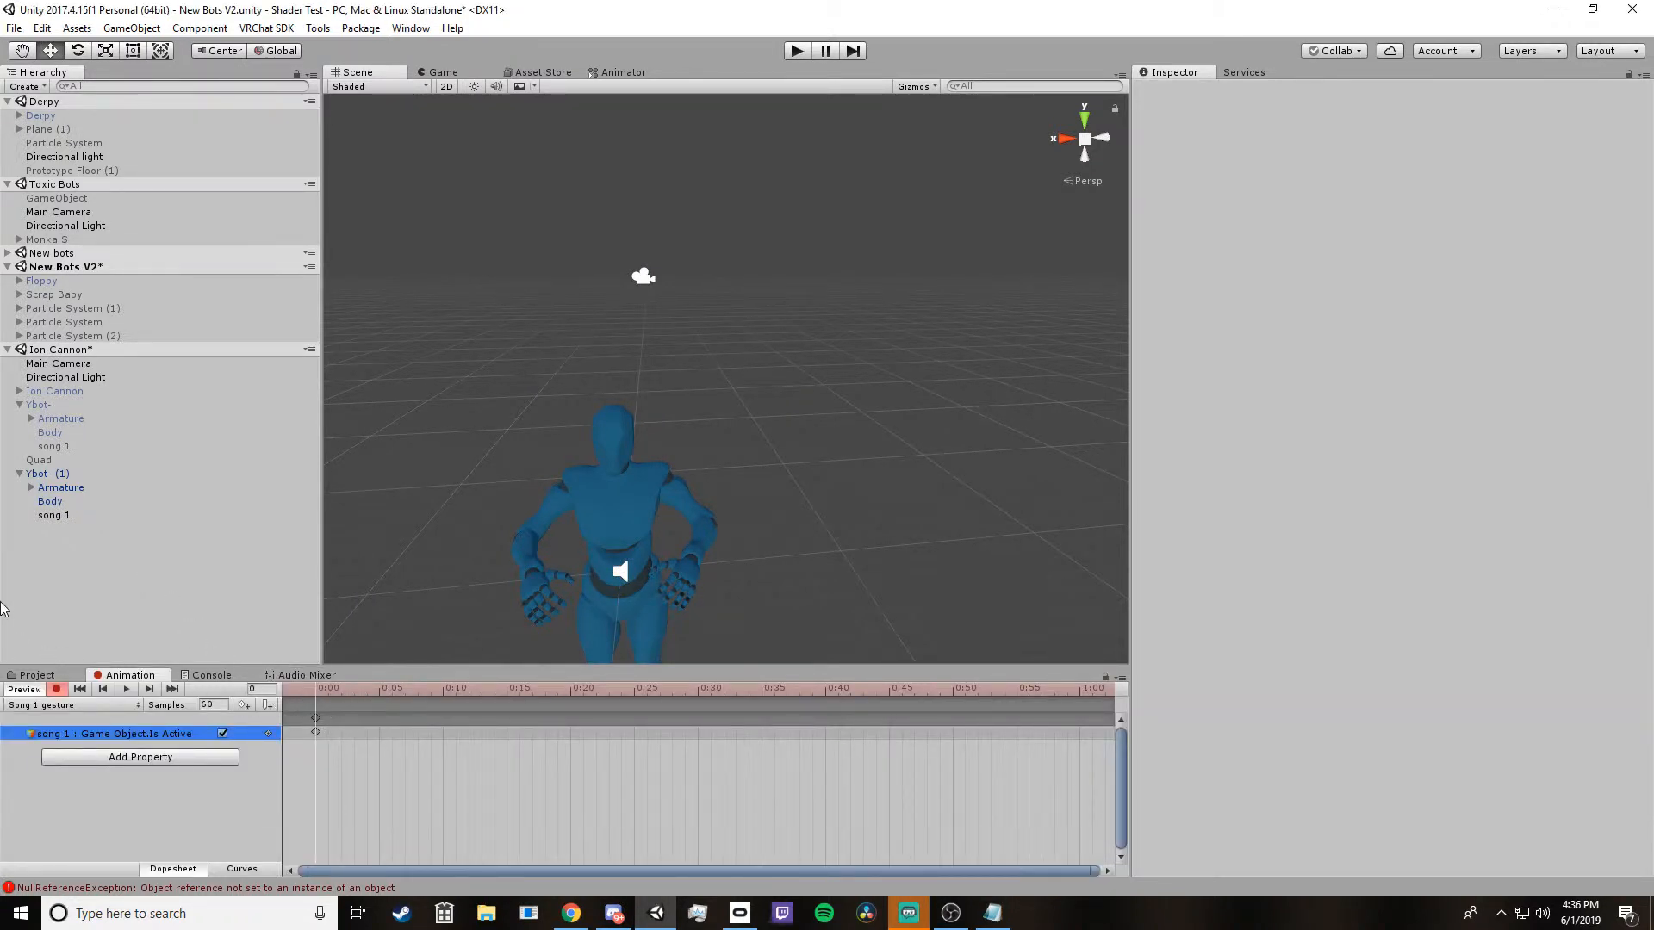
left_click(78, 515)
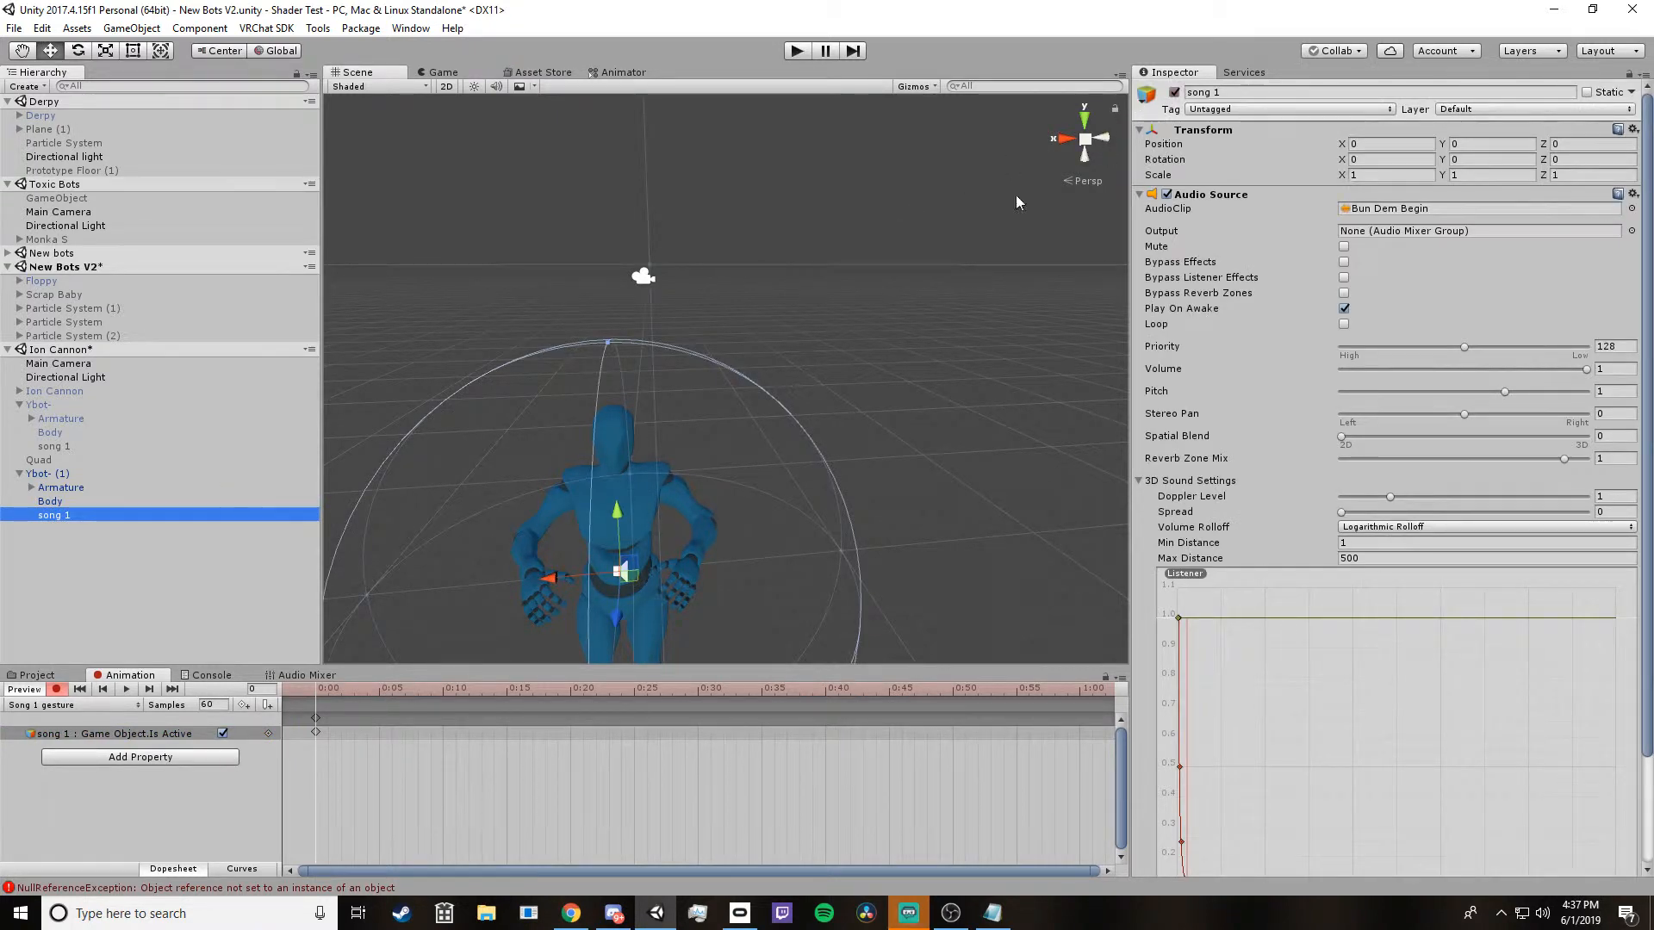
Step: Stop recording and add a second Is Active keyframe for song 1 at frame 1 of the Song 1 gesture animation
left_click(56, 689)
left_click(121, 733)
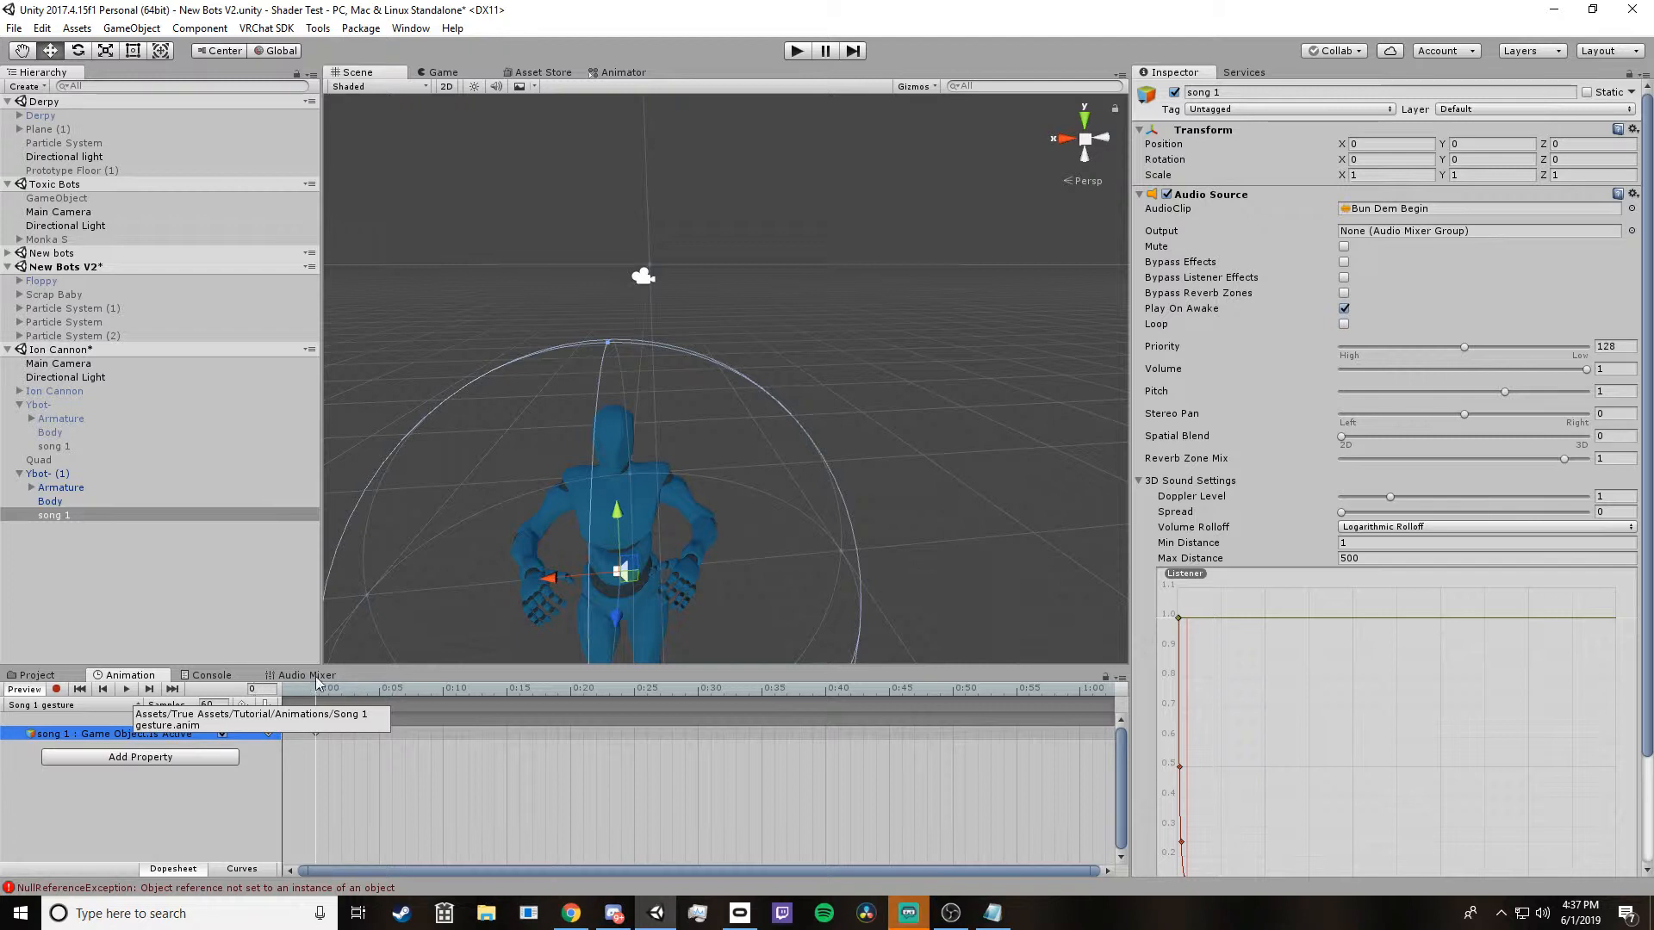
left_click_drag(322, 688, 333, 686)
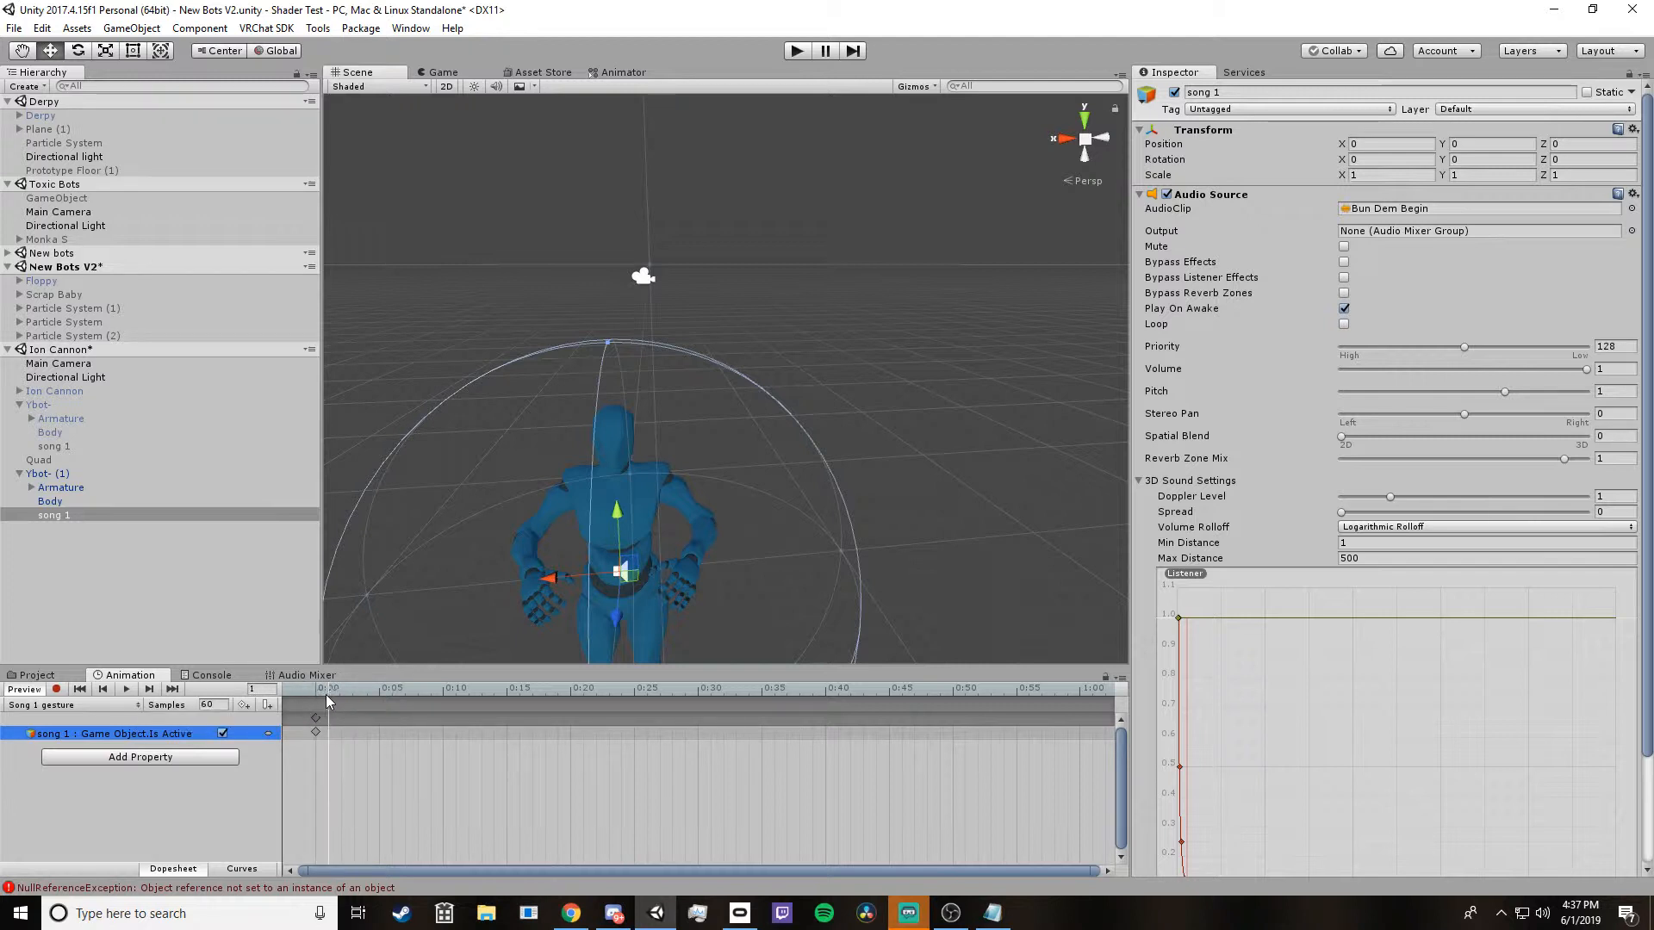
left_click(268, 689)
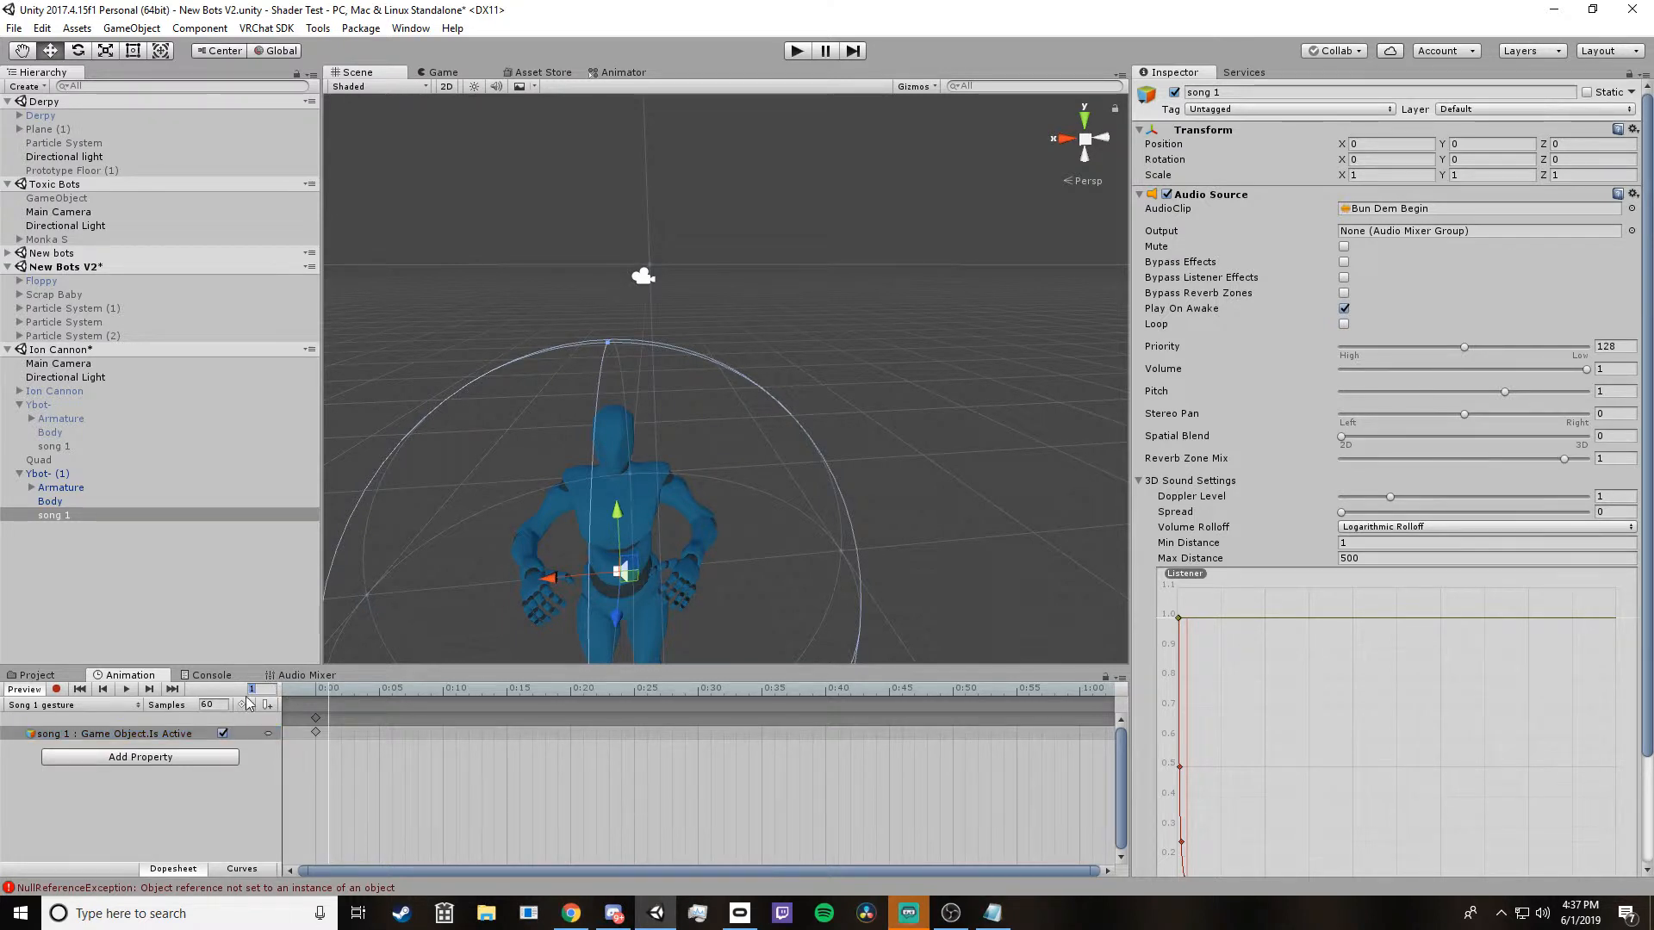
left_click(392, 778)
left_click(246, 706)
left_click(318, 694)
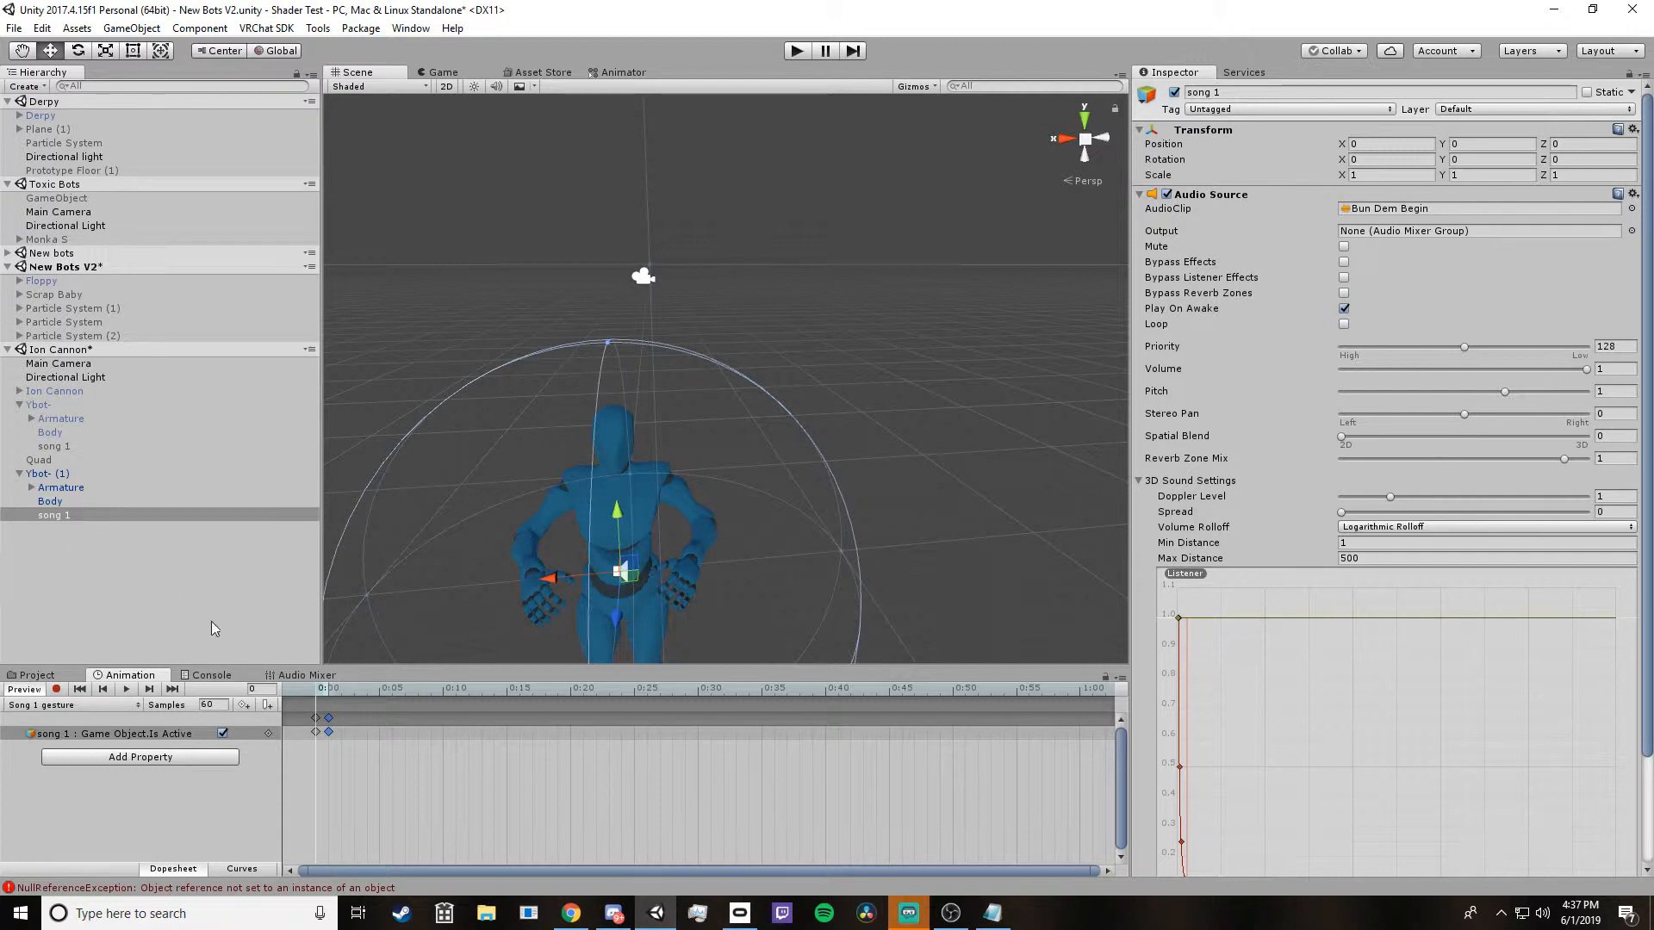
Step: Delete the duplicated avatar Ybot- (1) from the Ion Cannon scene and enable the original Ybot- avatar
left_click(102, 470)
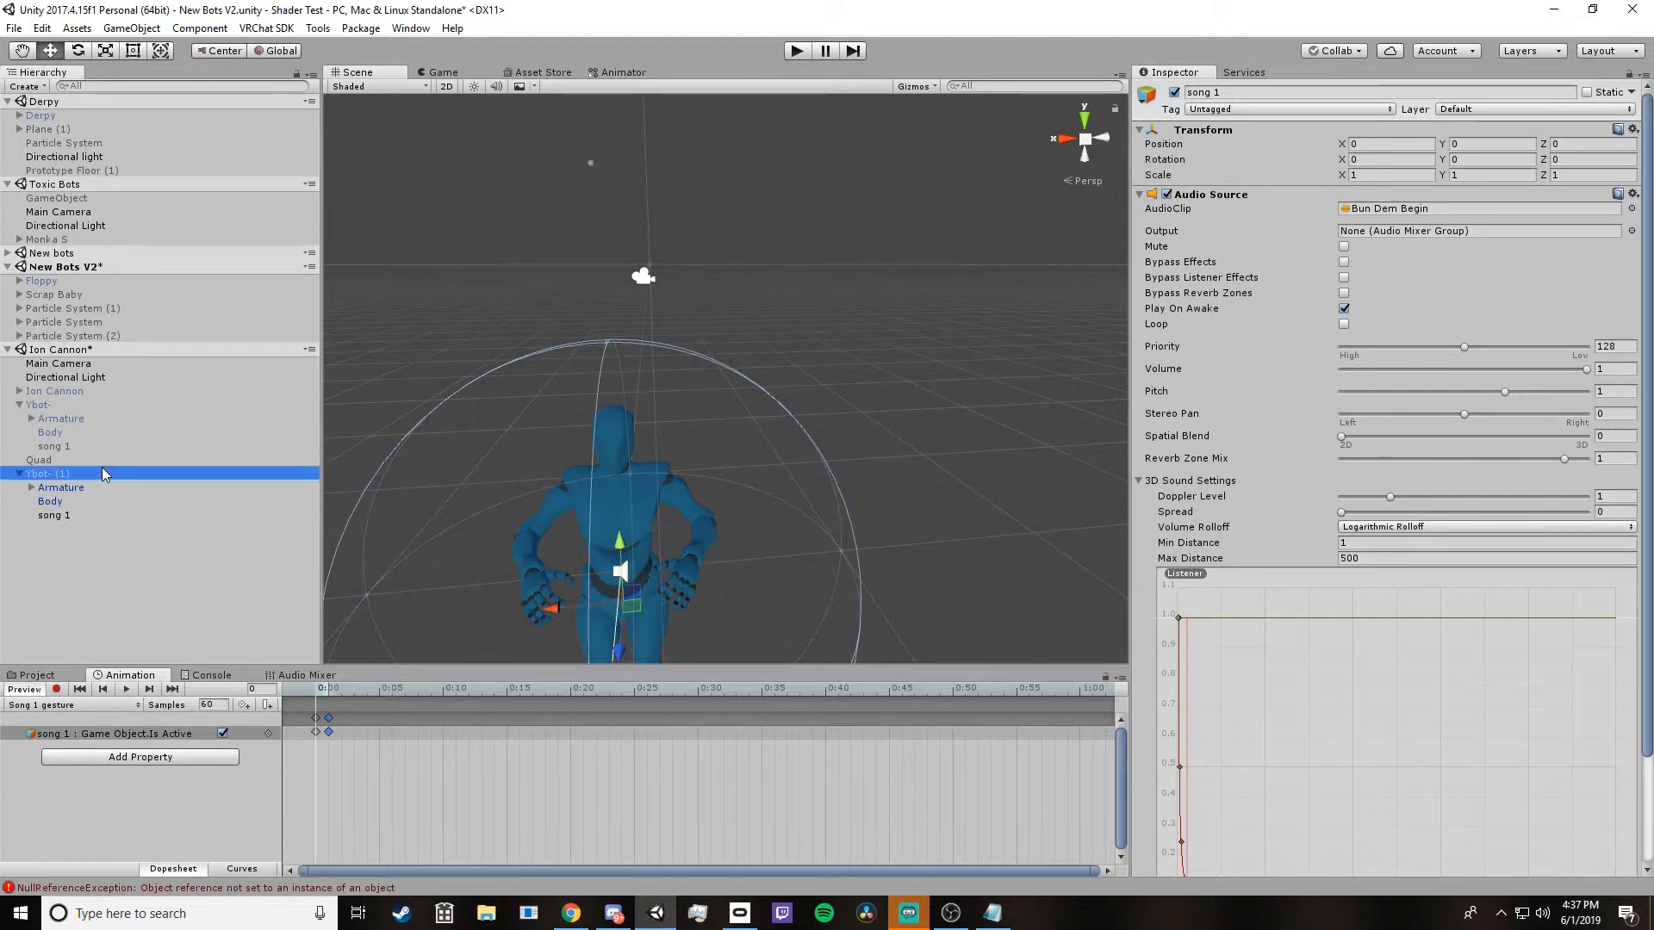
key("Delete")
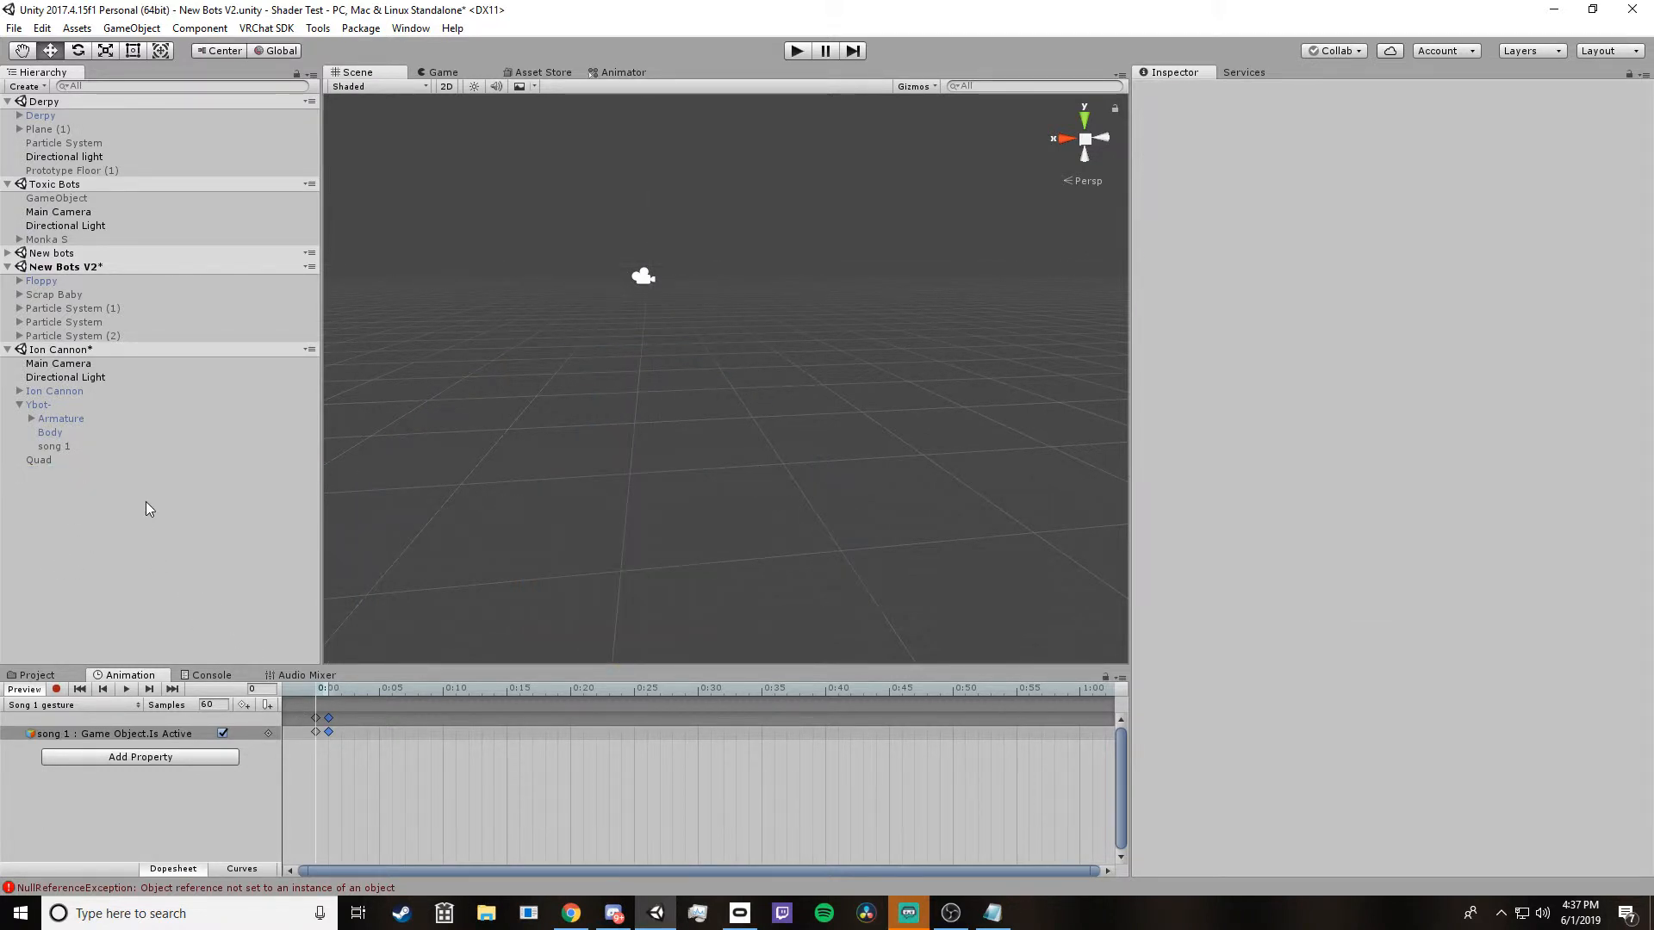
left_click(86, 405)
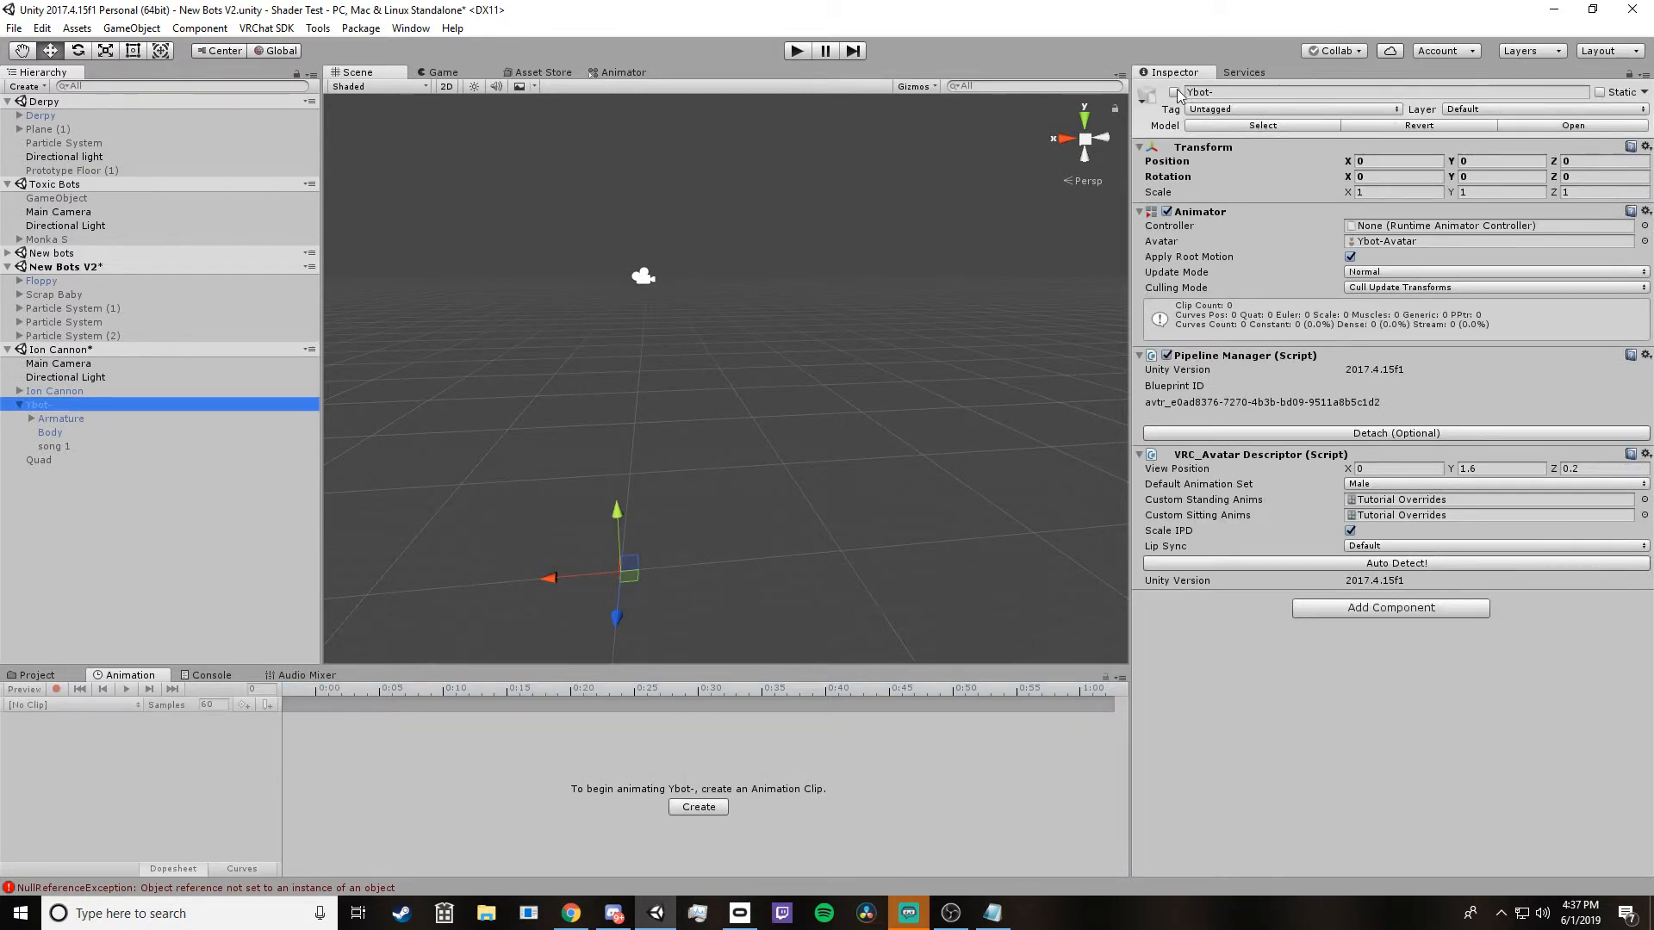
left_click(1174, 92)
left_click(1174, 92)
middle_click_drag(618, 241, 813, 307)
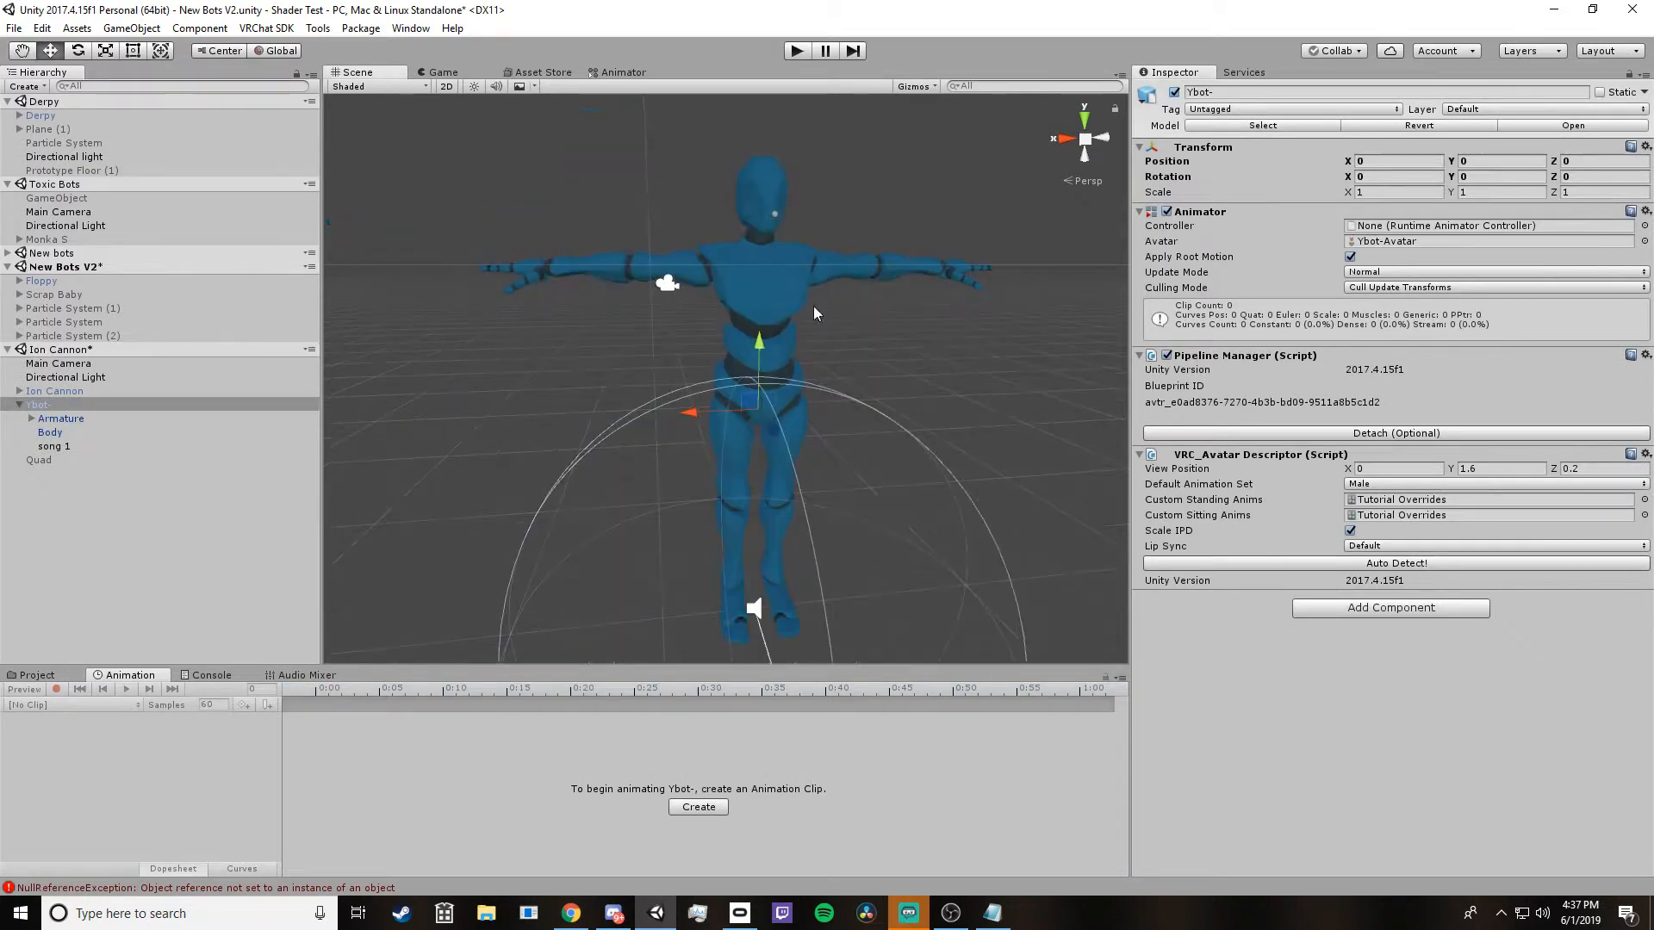
Step: Assign the Song 1 gesture clip from the Tutorial Animations folder to the FIST override in Tutorial Overrides
left_click(37, 676)
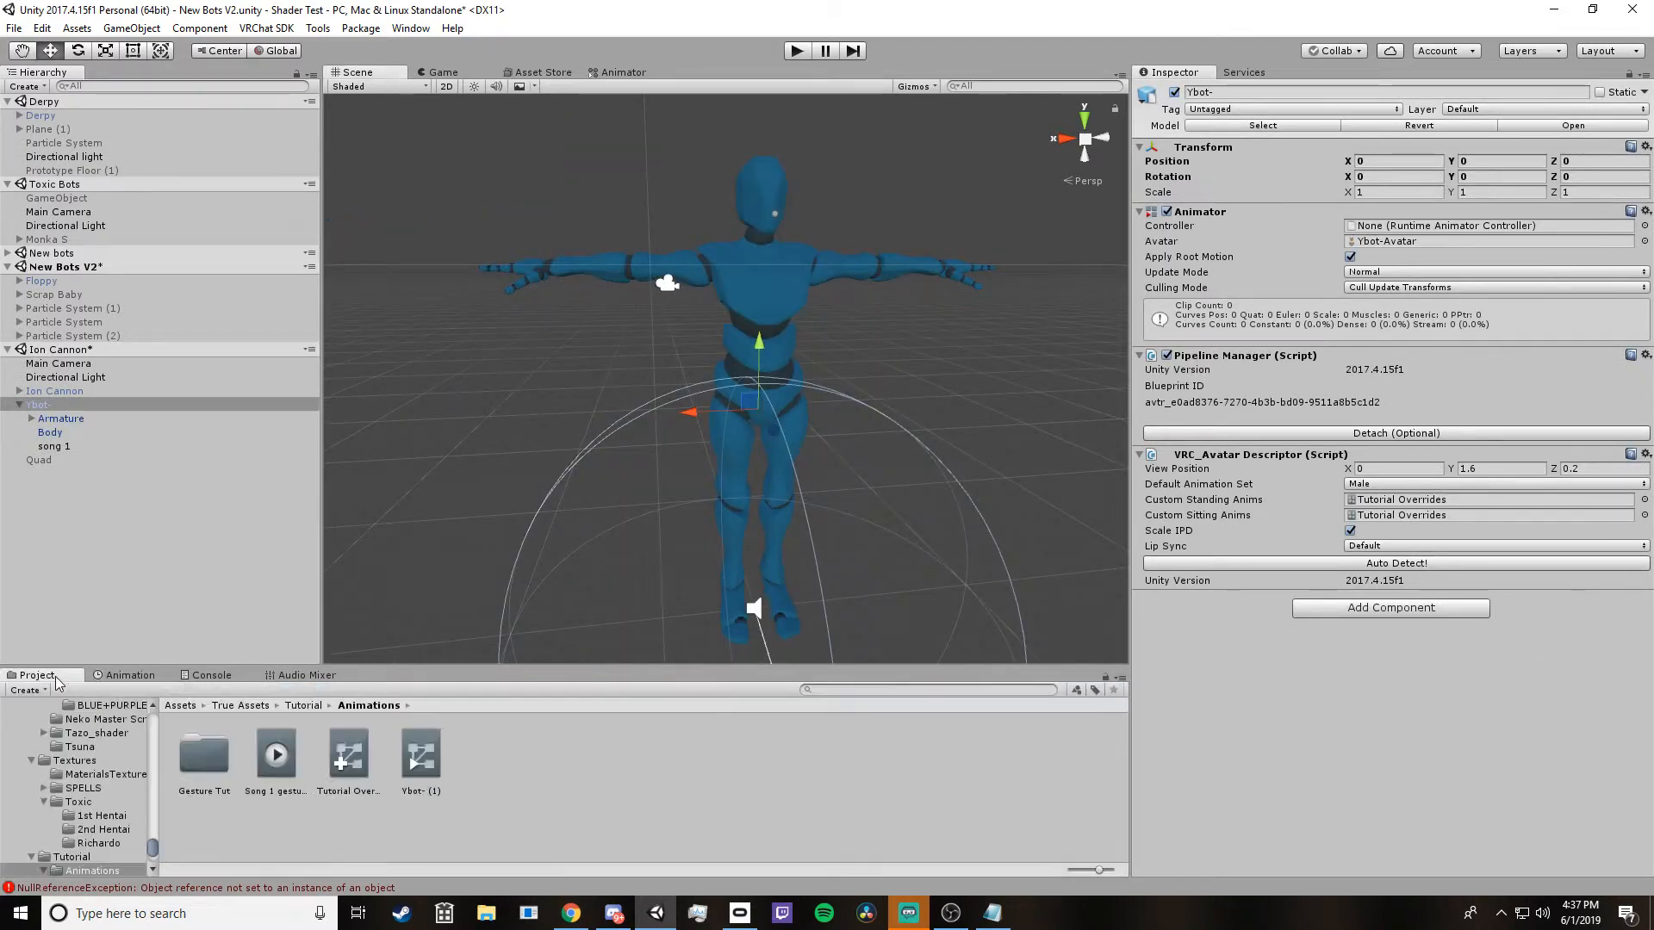
left_click(275, 758)
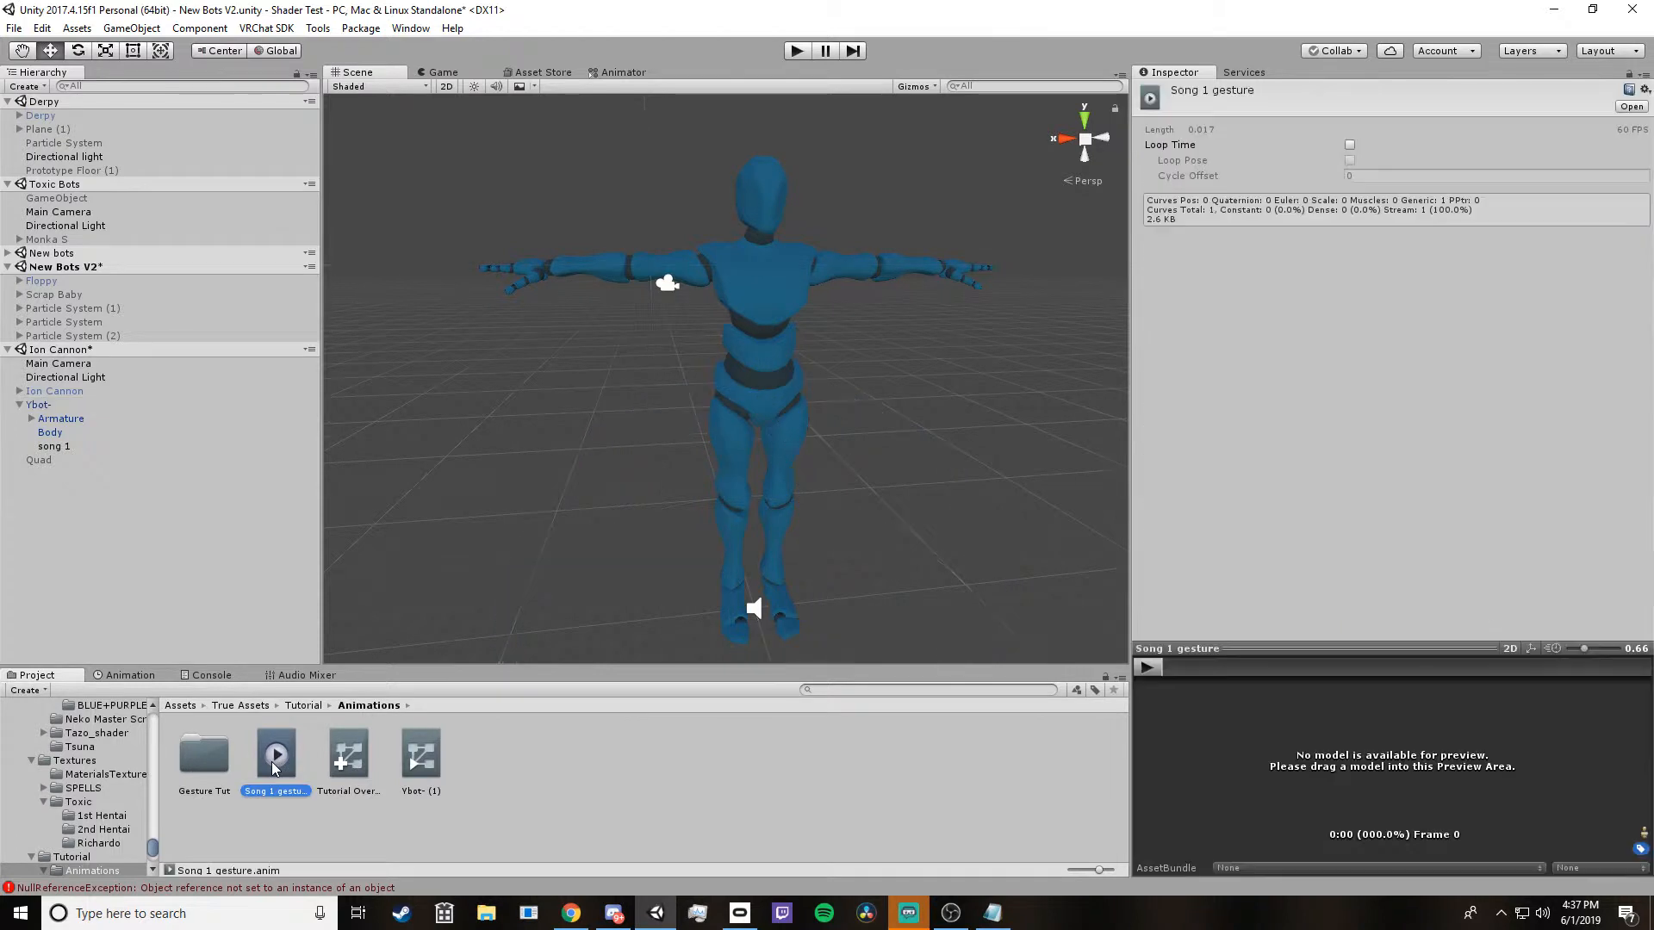
left_click(358, 761)
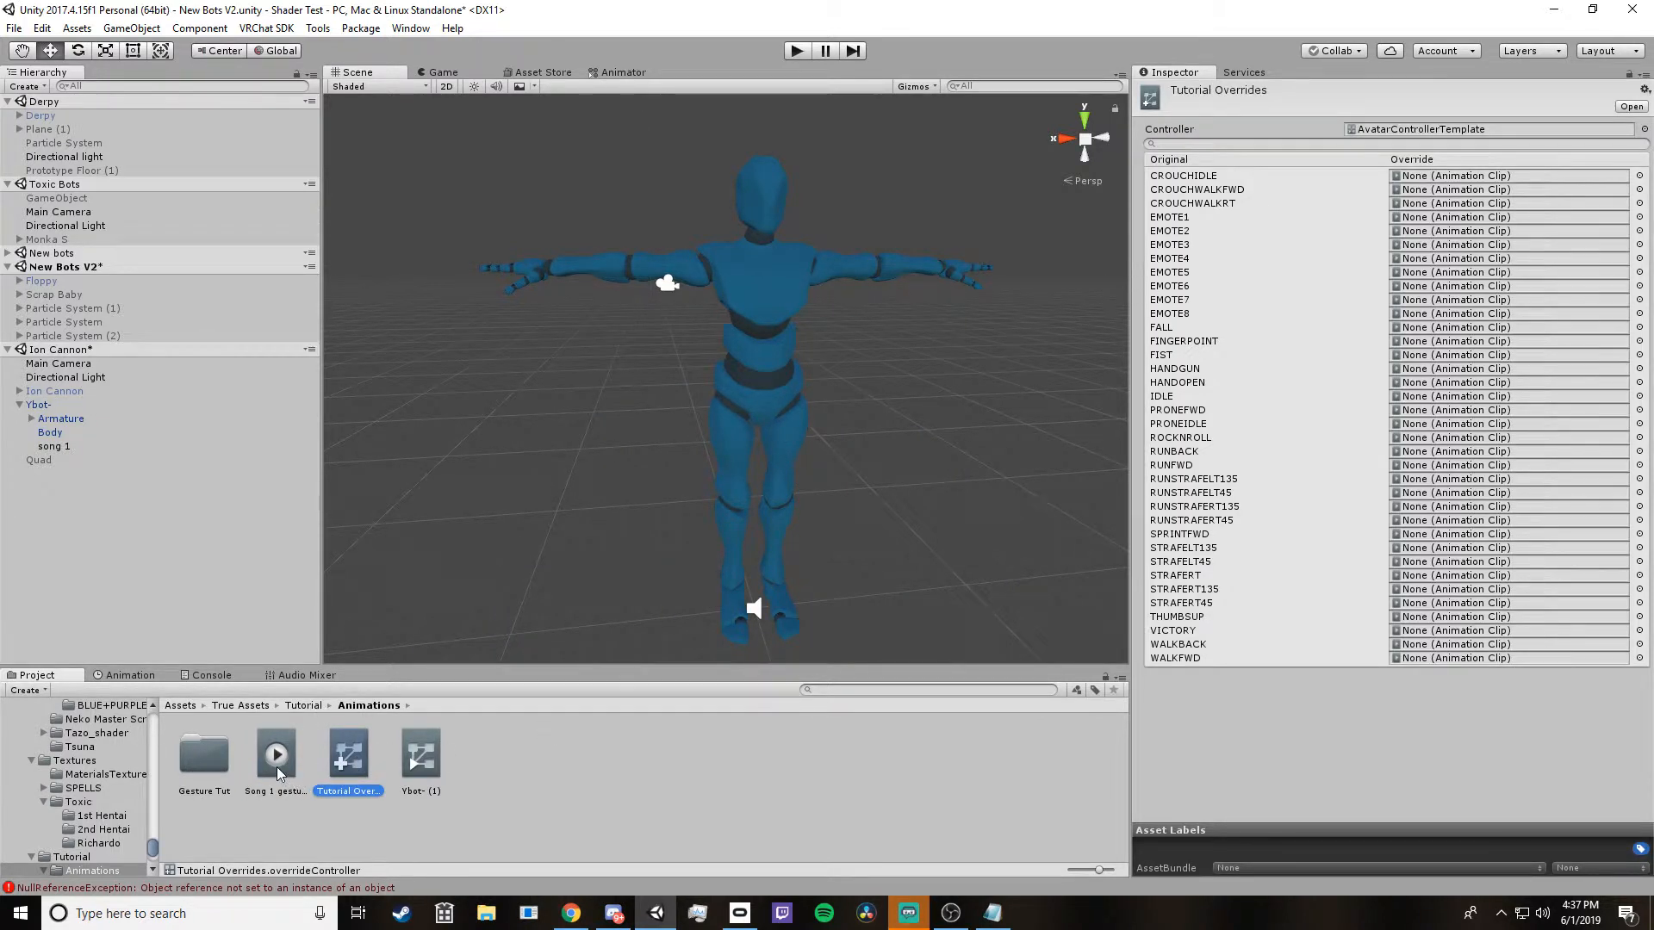
left_click_drag(272, 772, 1418, 360)
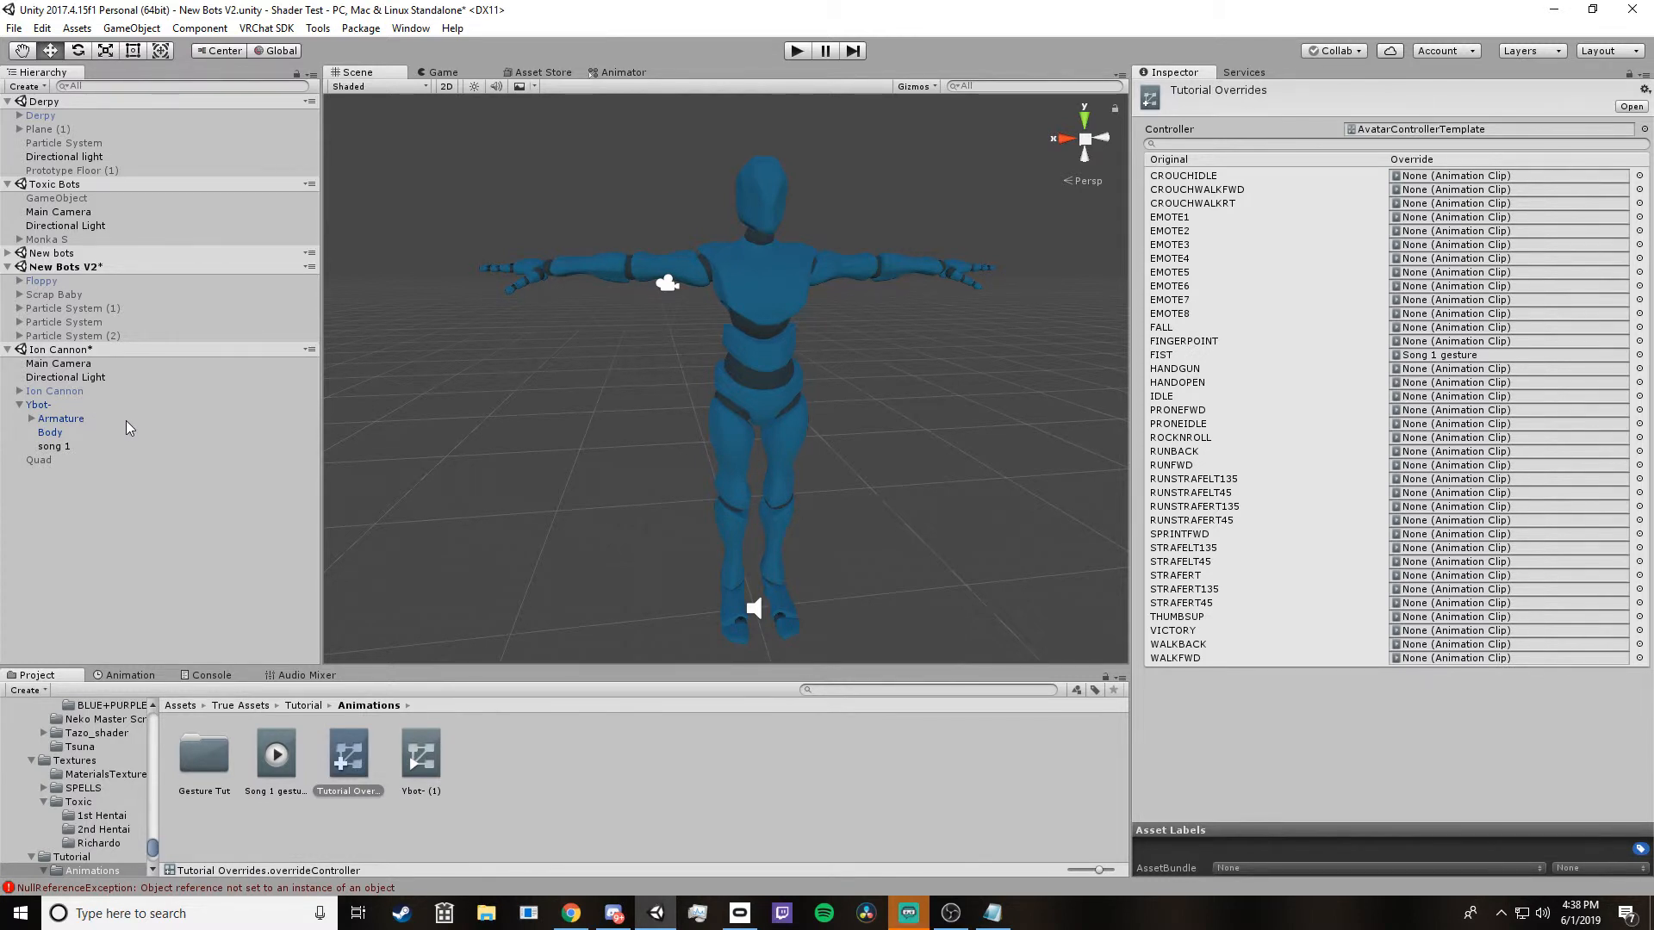
Step: Disable the song 1 object under the original Ybot- avatar and select the avatar to check its custom animation overrides
left_click(53, 448)
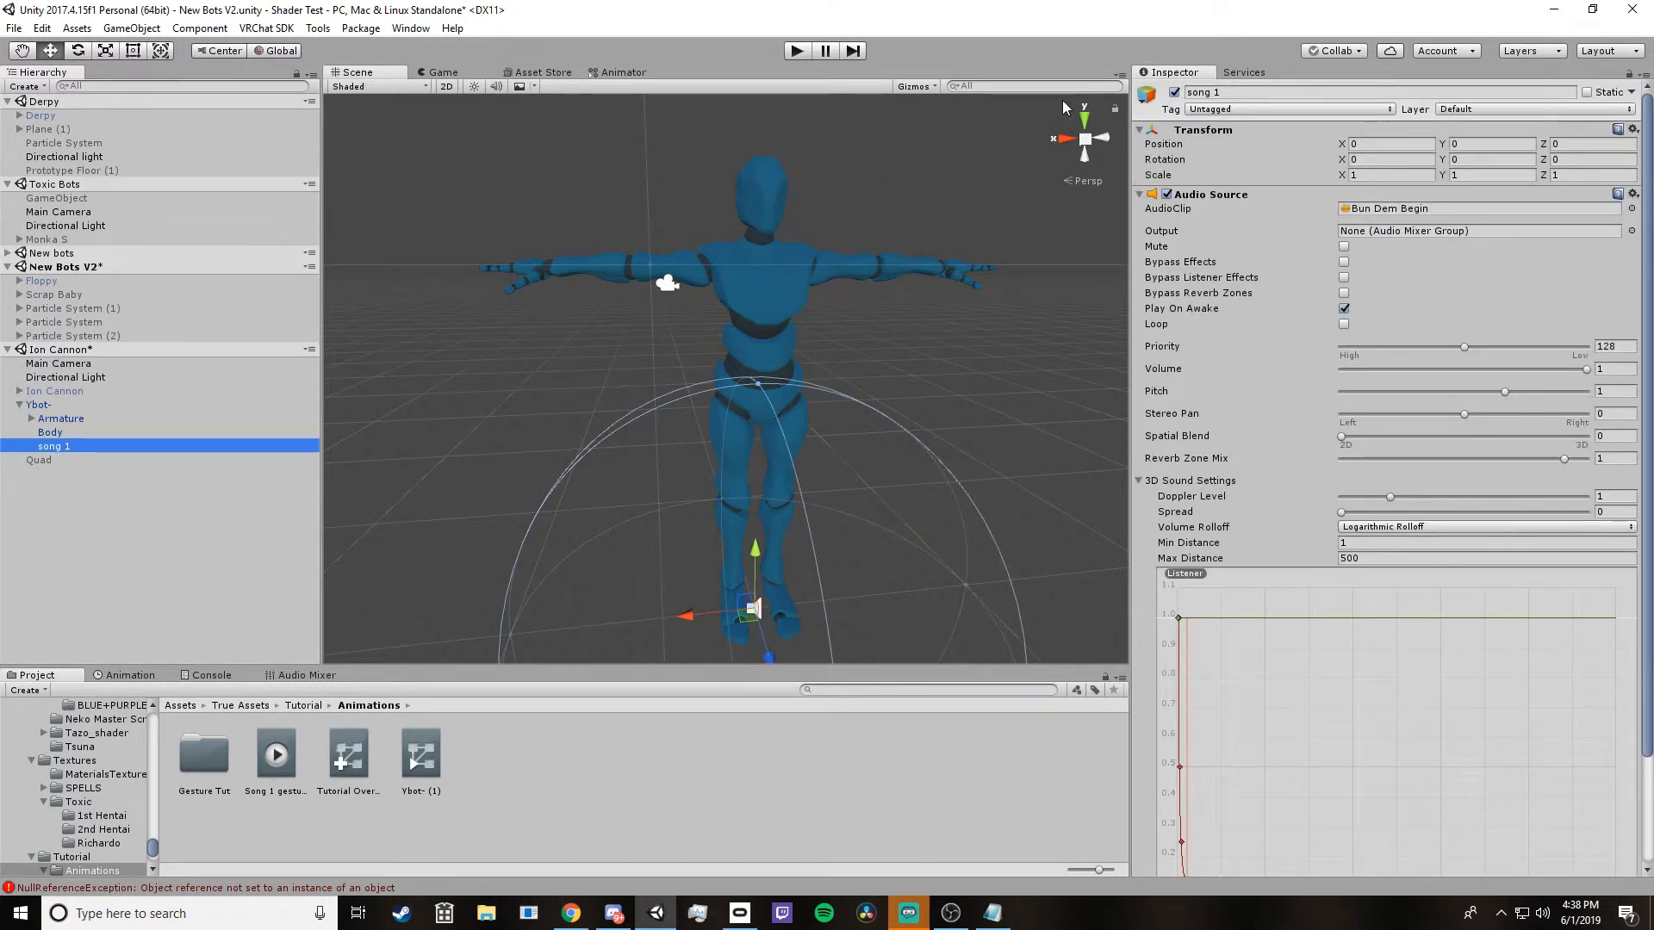
left_click(1175, 92)
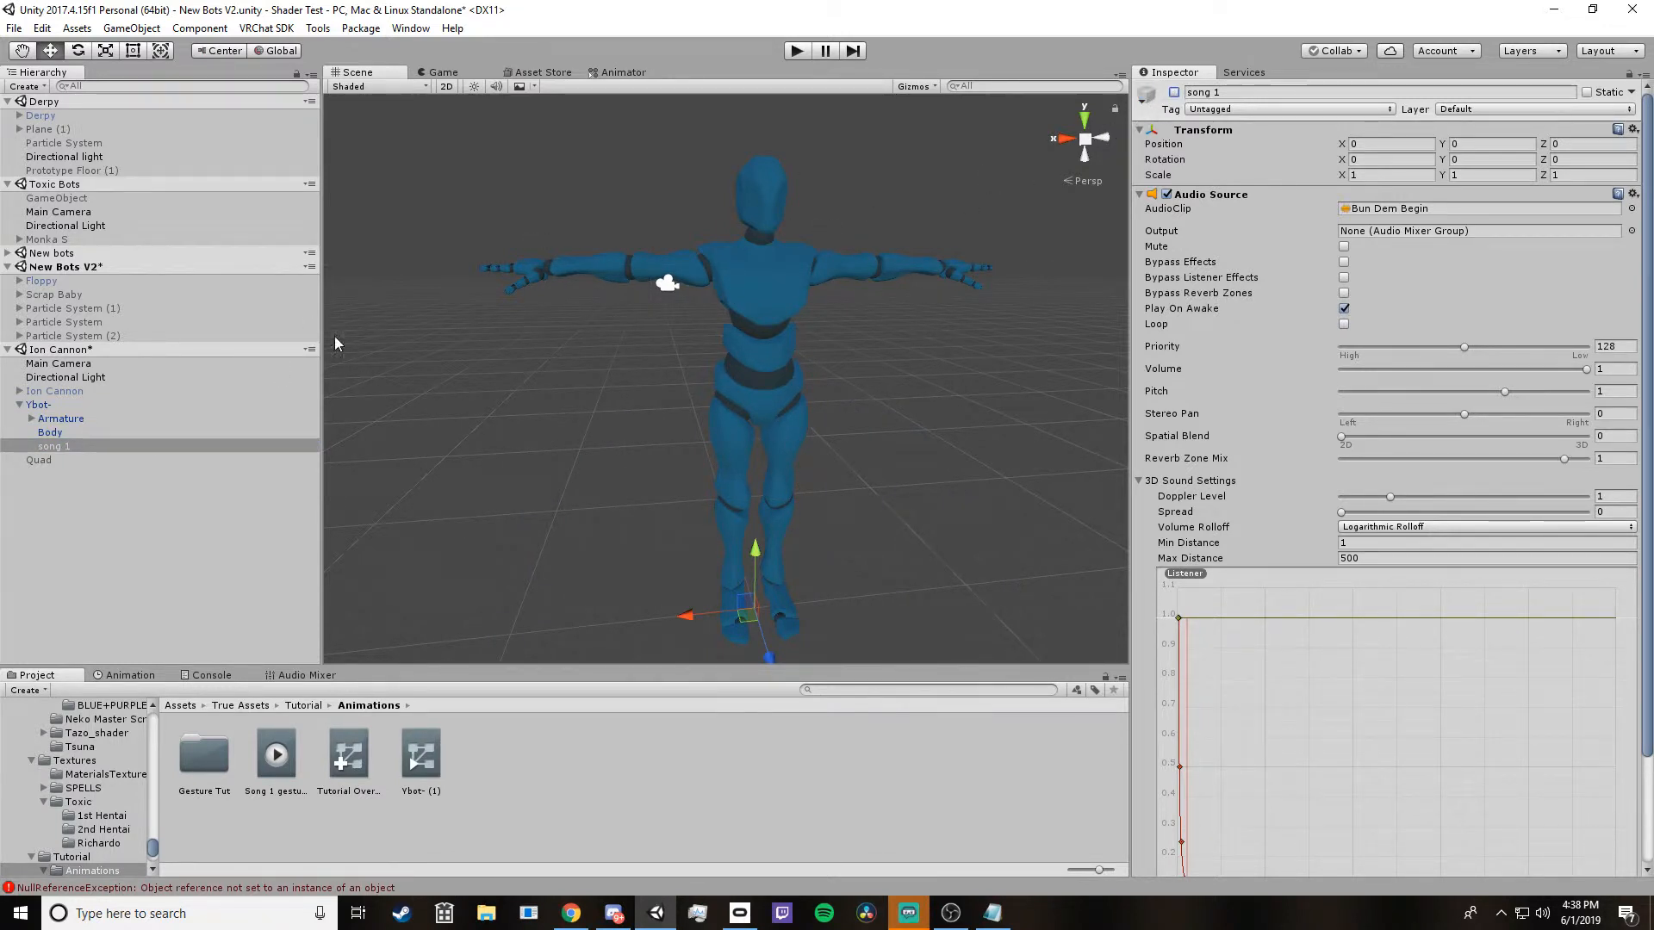
left_click(73, 406)
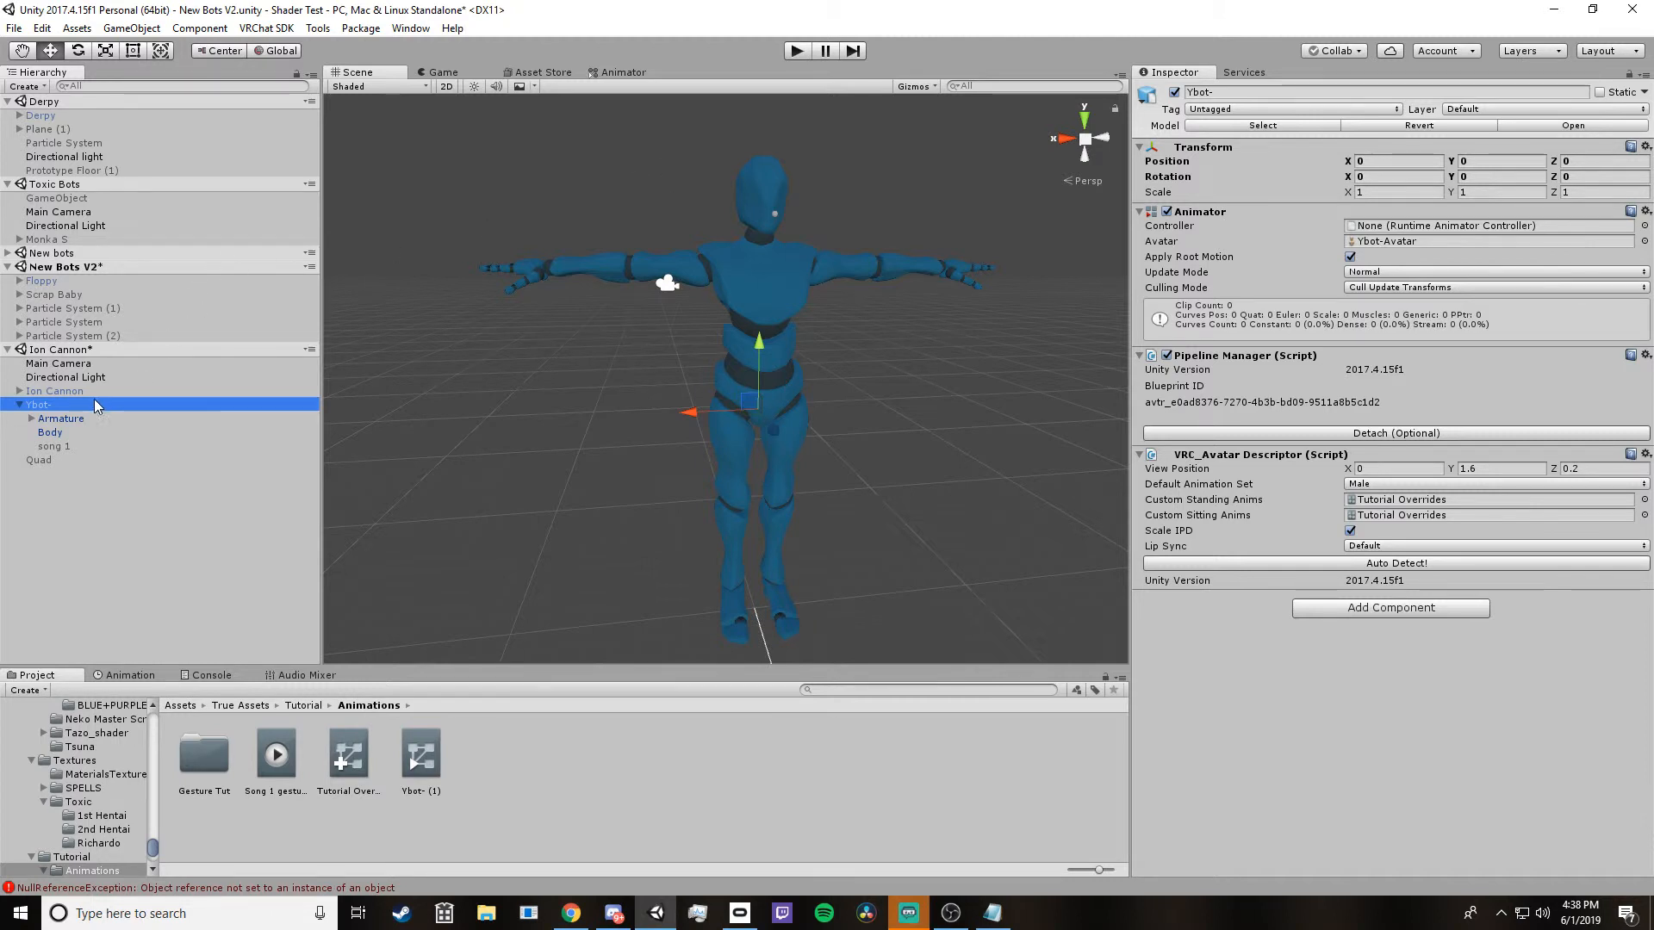
left_click(78, 417)
left_click(51, 402)
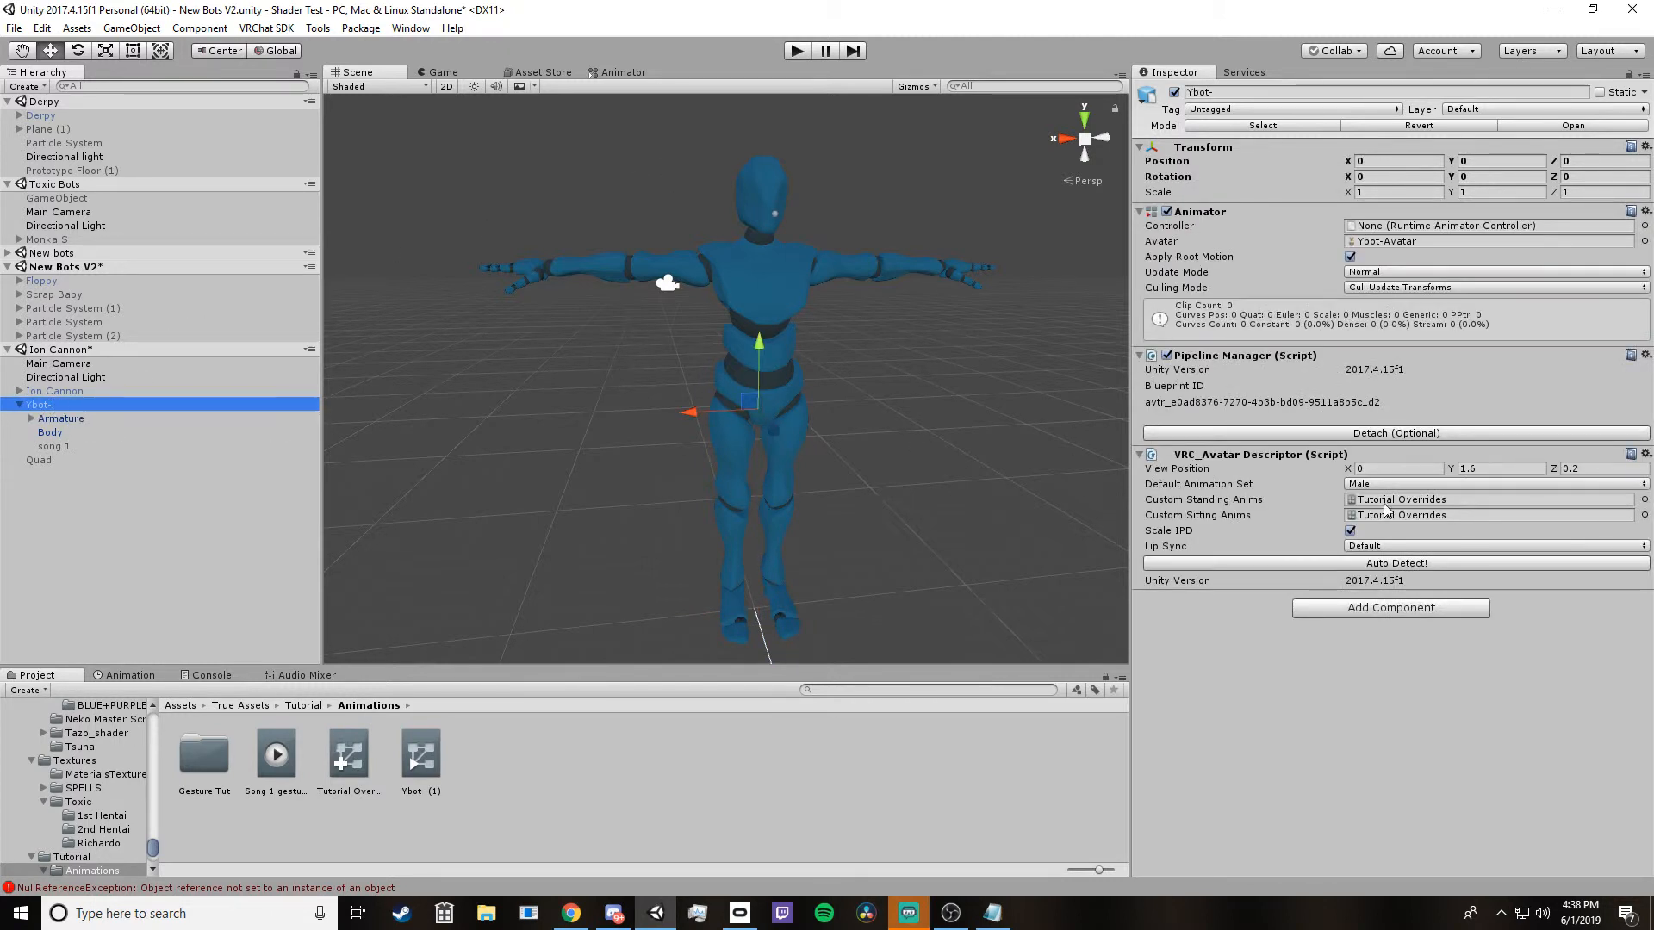